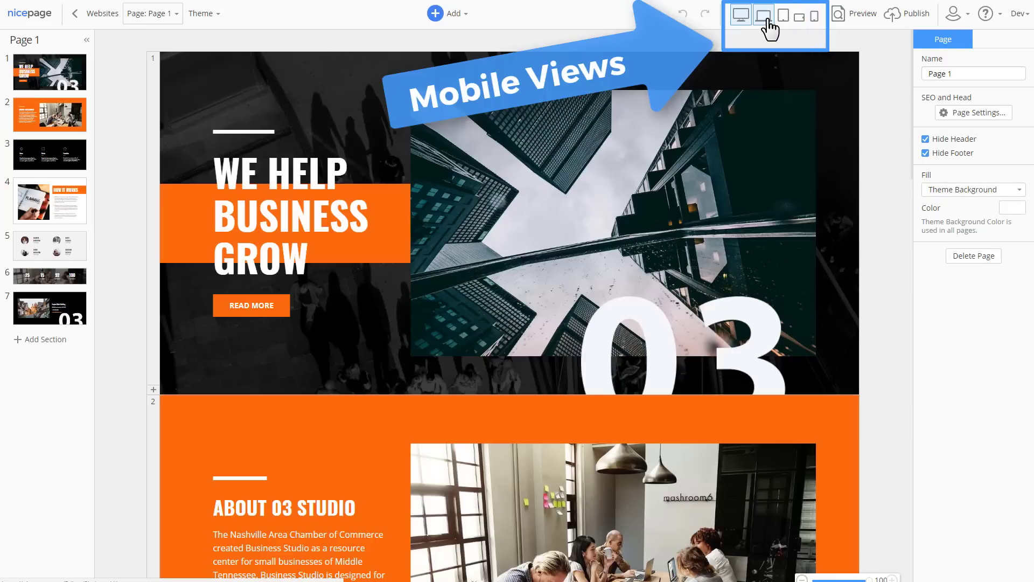
# Step: Preview the page at laptop, tablet and phone widths, then return to desktop width
pyautogui.click(765, 17)
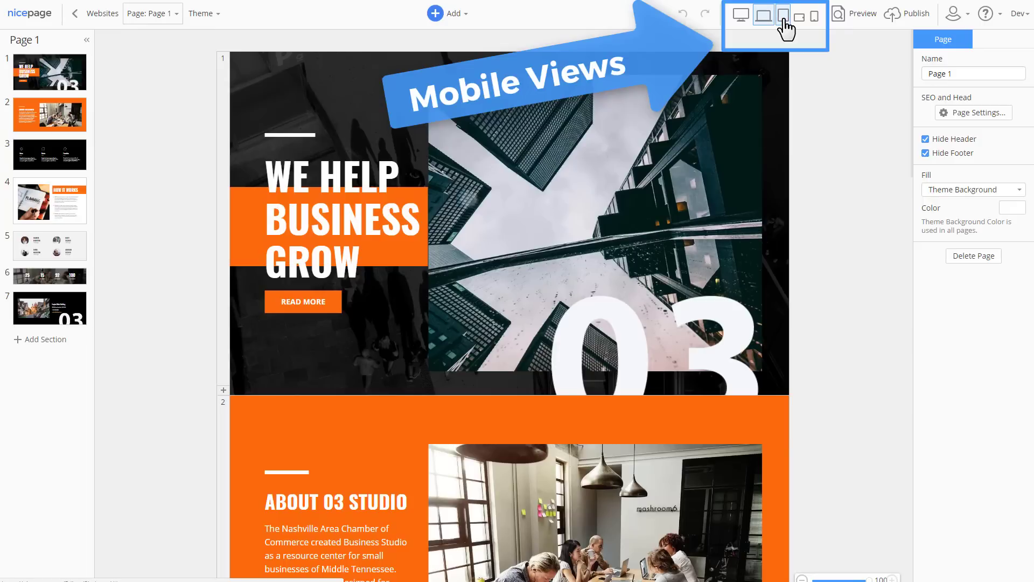
pyautogui.click(784, 20)
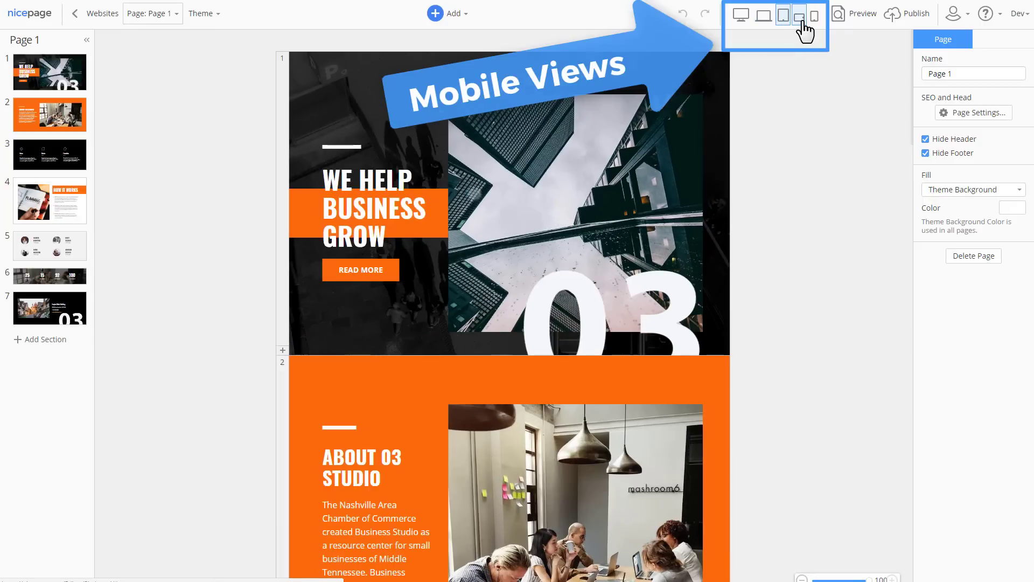
pyautogui.click(800, 19)
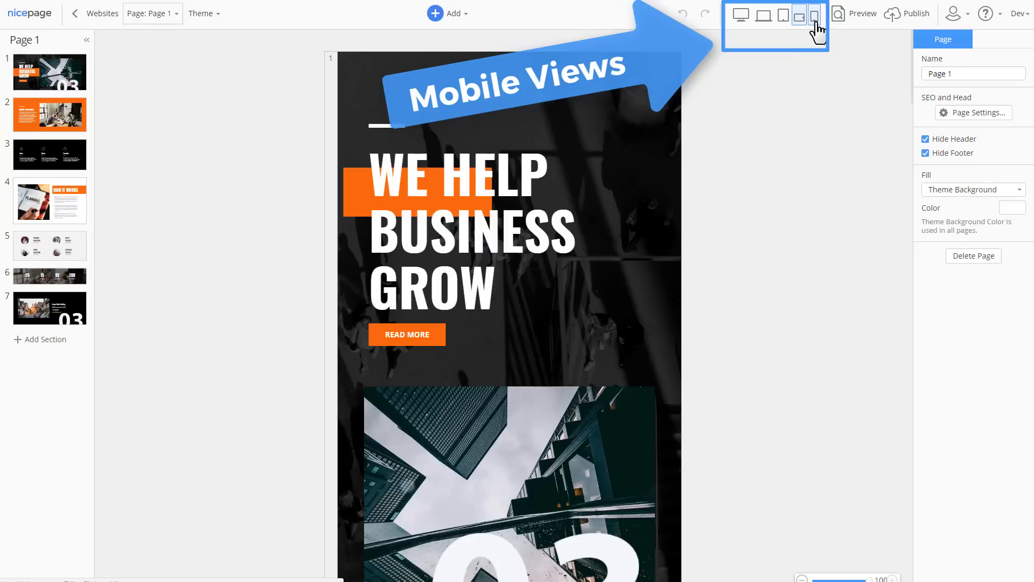
pyautogui.click(815, 18)
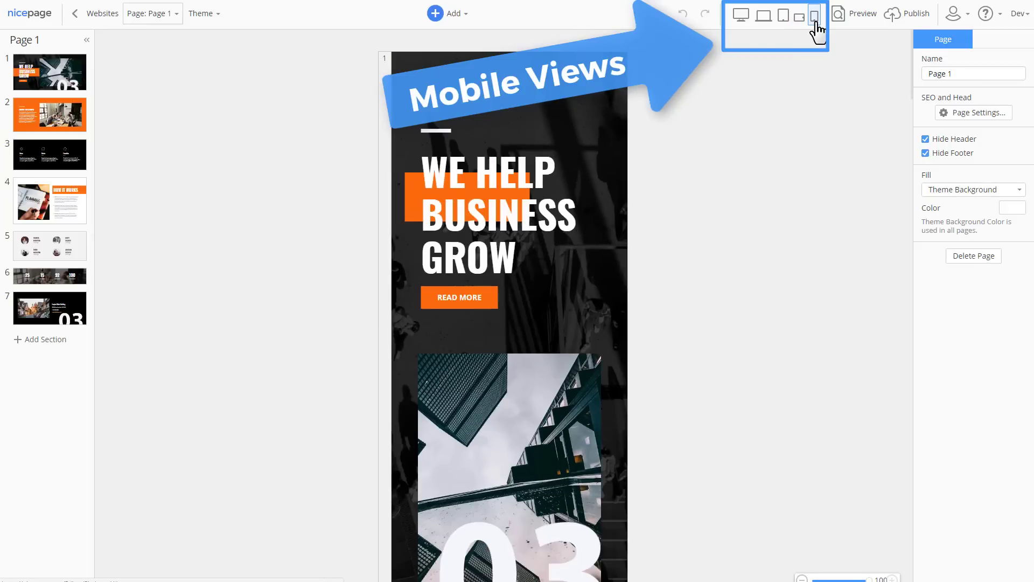
pyautogui.click(741, 21)
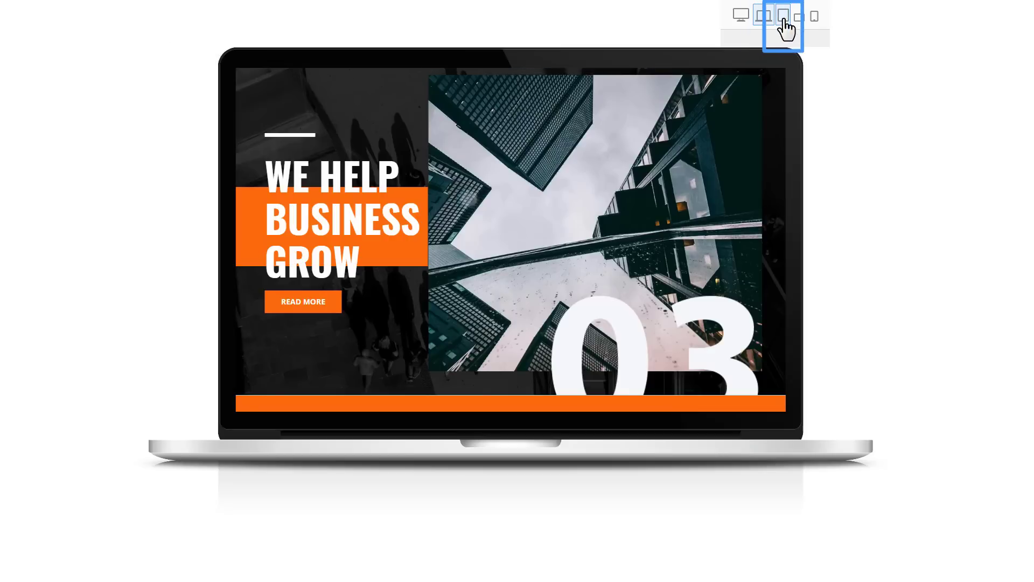
pyautogui.click(783, 20)
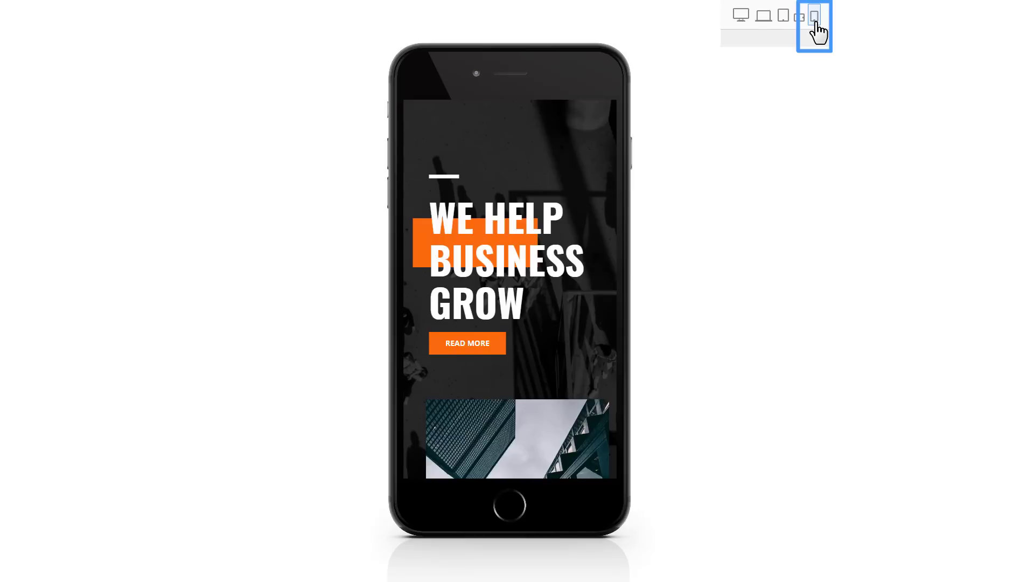
pyautogui.click(741, 20)
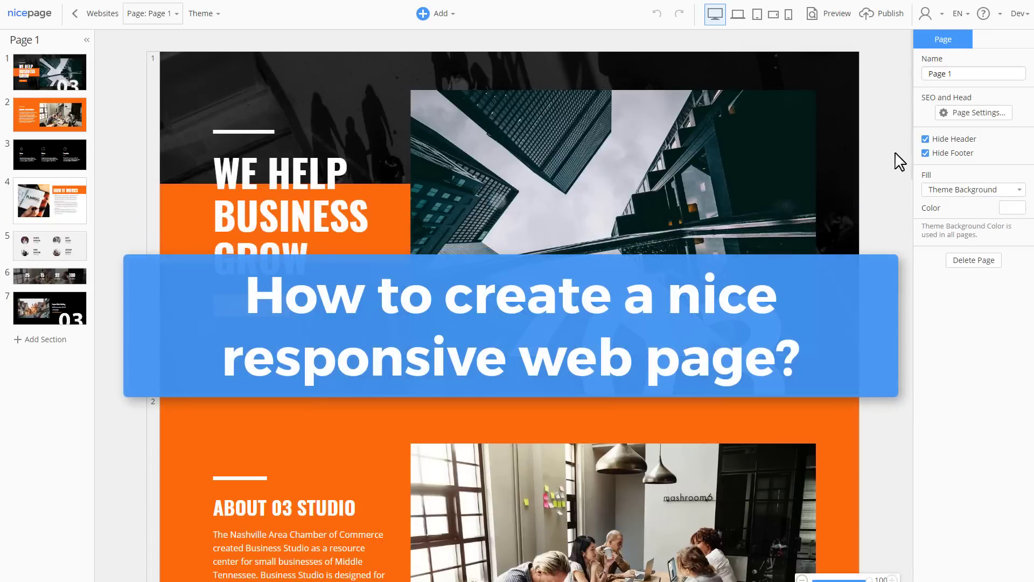
# Step: Insert a one-row, two-column grid into section 5
pyautogui.scroll(-5, 886, 223)
pyautogui.scroll(-10, 885, 223)
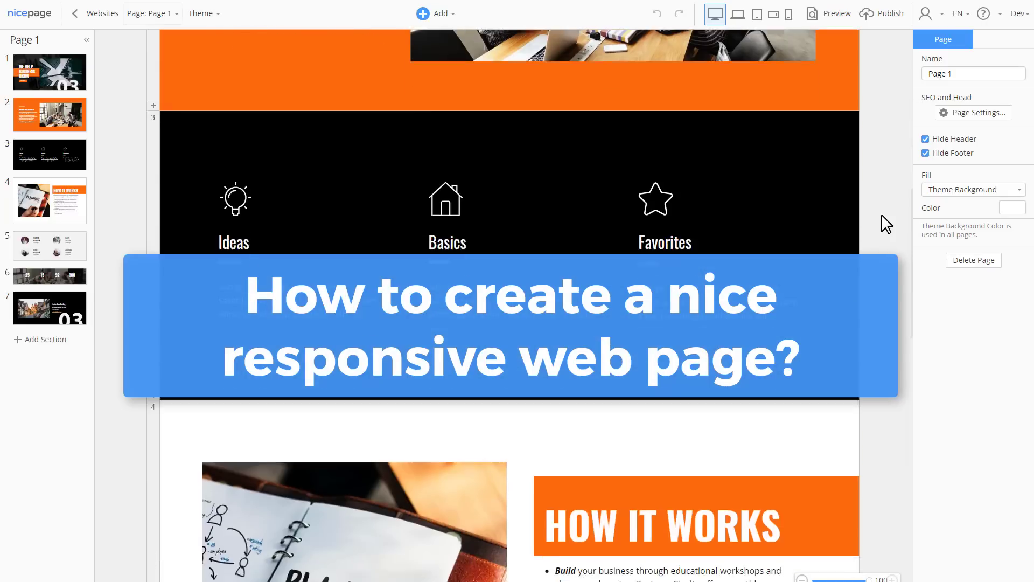
pyautogui.scroll(-1, 886, 223)
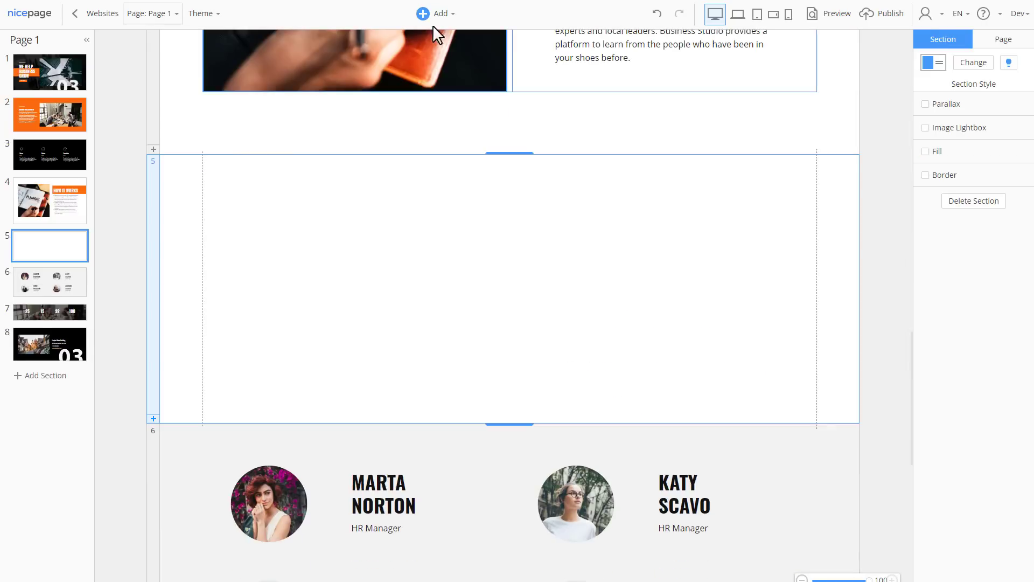
pyautogui.click(442, 16)
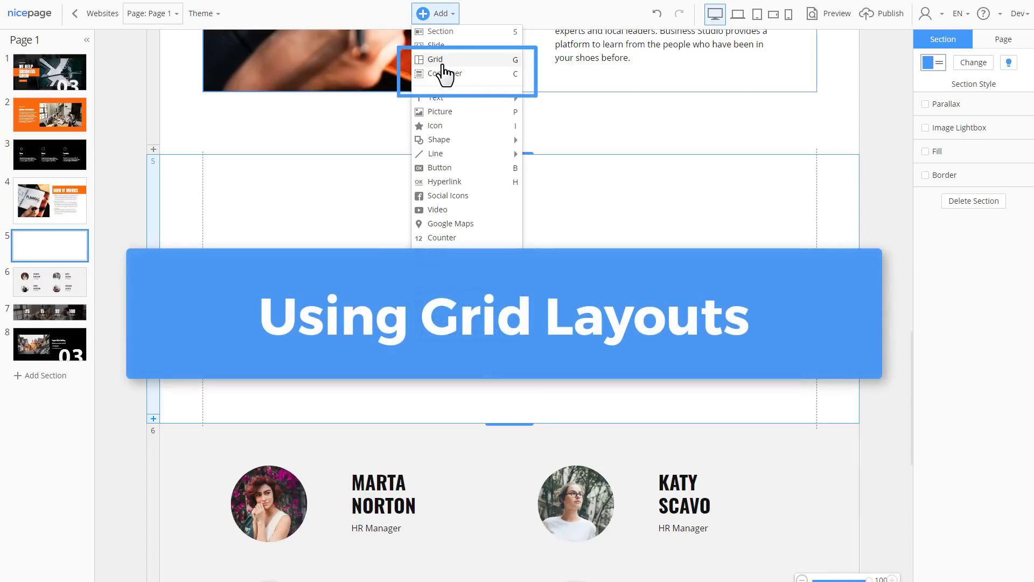
pyautogui.click(442, 61)
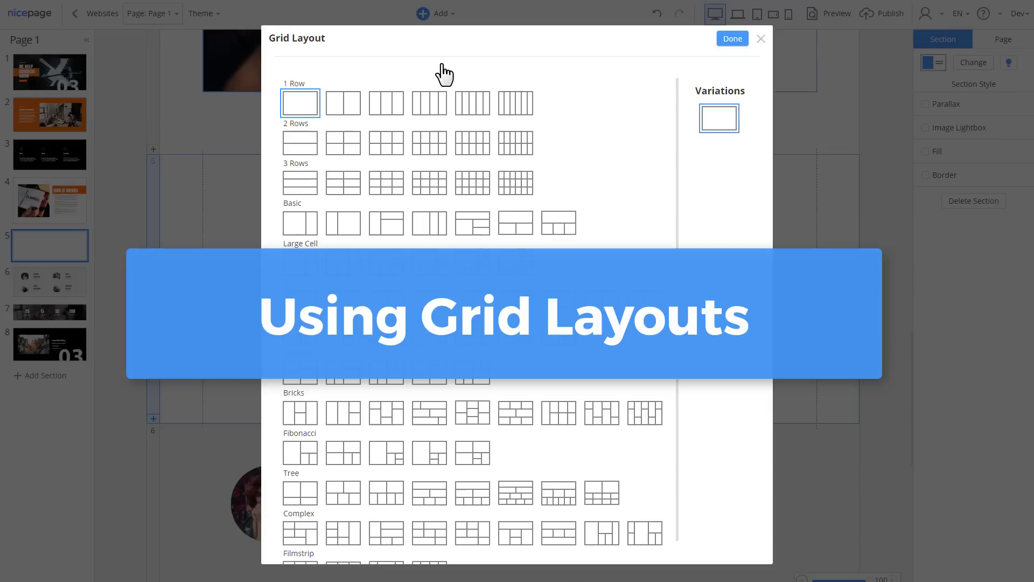
pyautogui.click(343, 111)
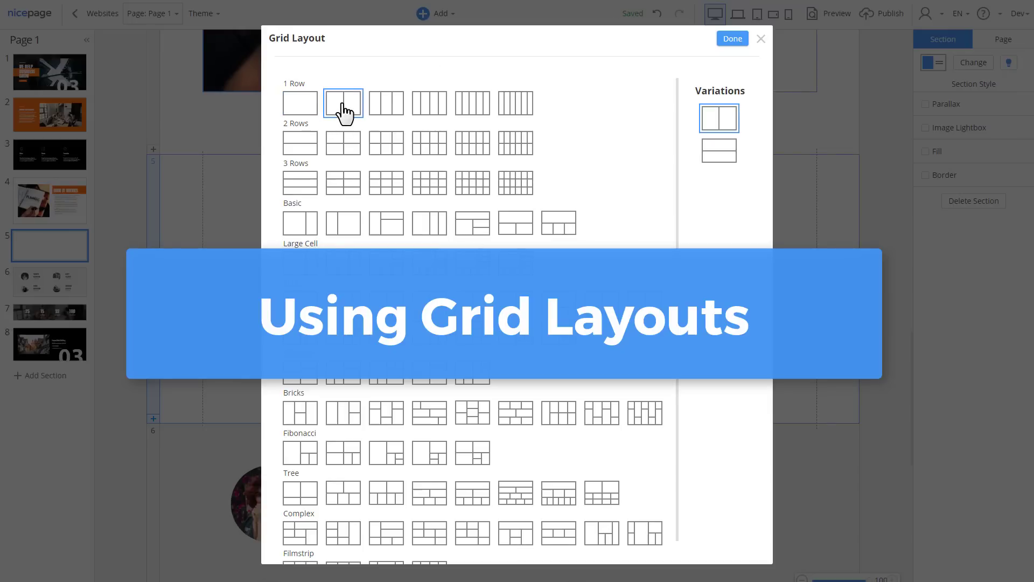
pyautogui.click(732, 39)
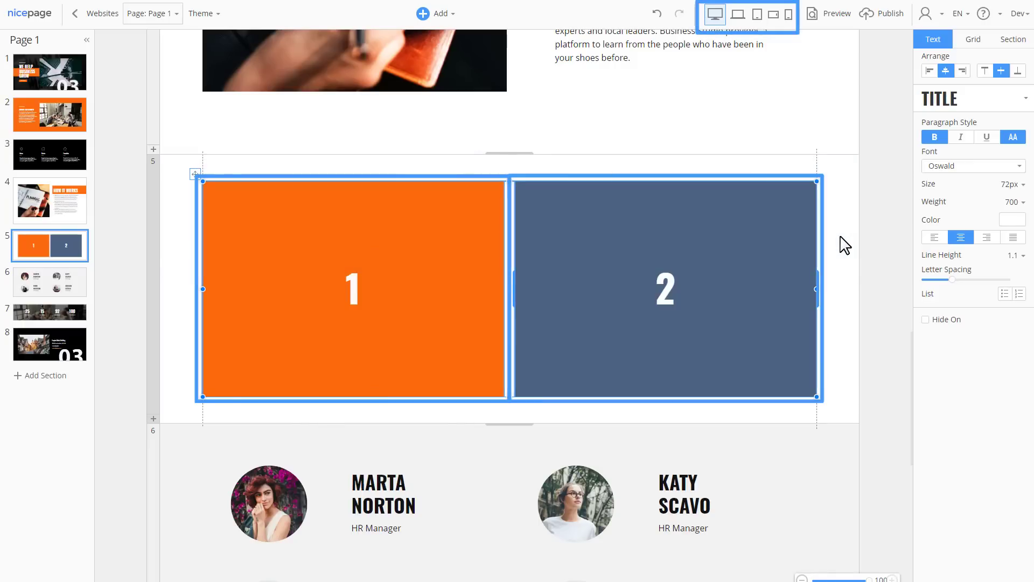
# Step: Check the two-column grid at laptop, tablet, landscape and portrait phone widths
pyautogui.click(738, 16)
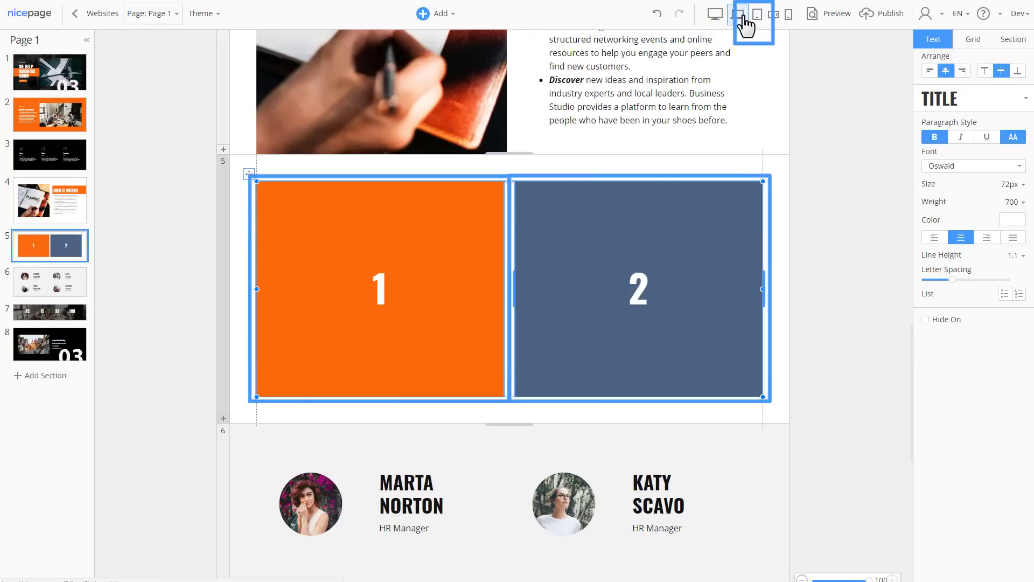
pyautogui.click(756, 21)
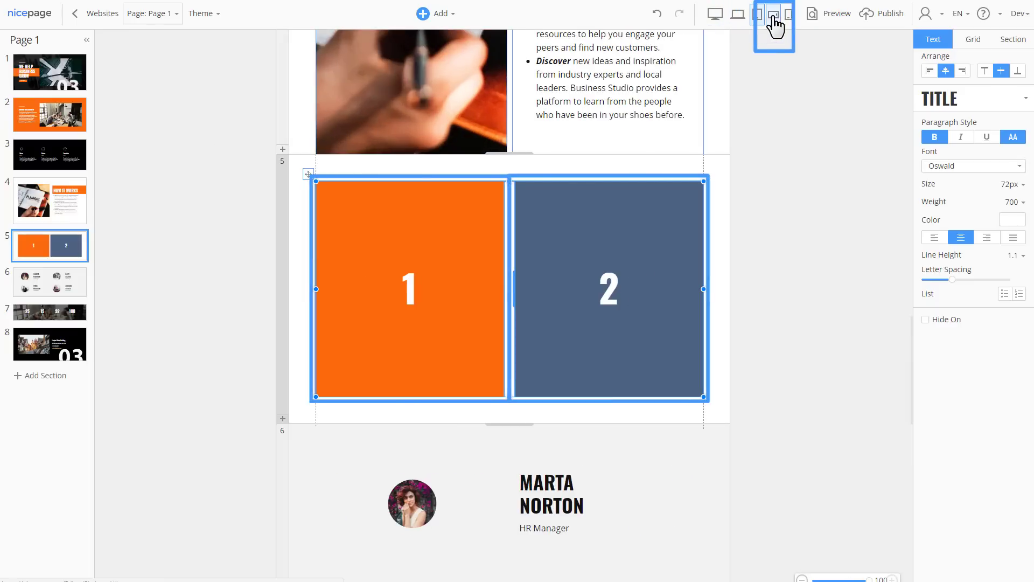
pyautogui.click(774, 22)
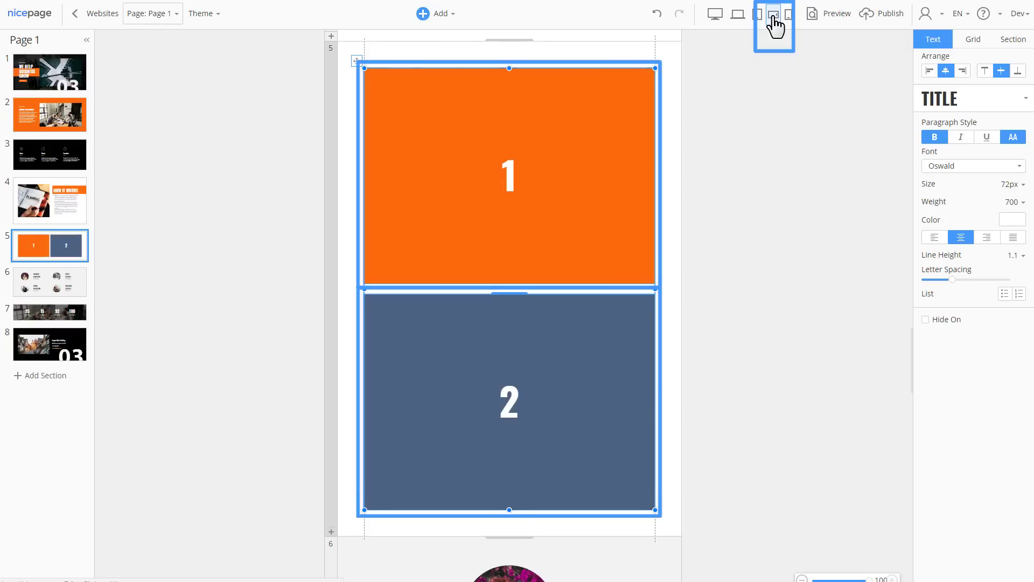
pyautogui.click(789, 22)
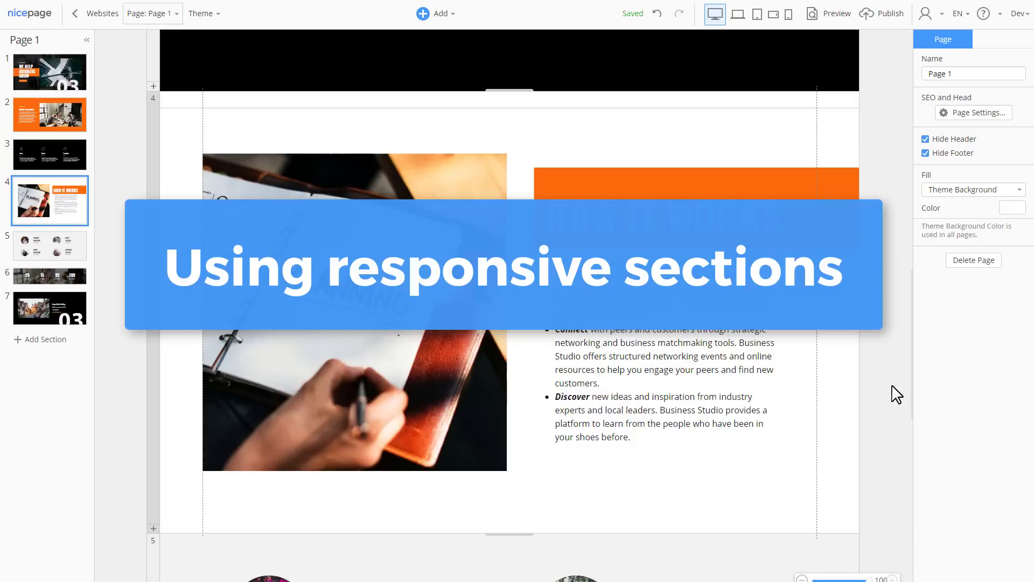
# Step: Add a Gallery-style Business image section with three photos below How It Works
pyautogui.click(153, 530)
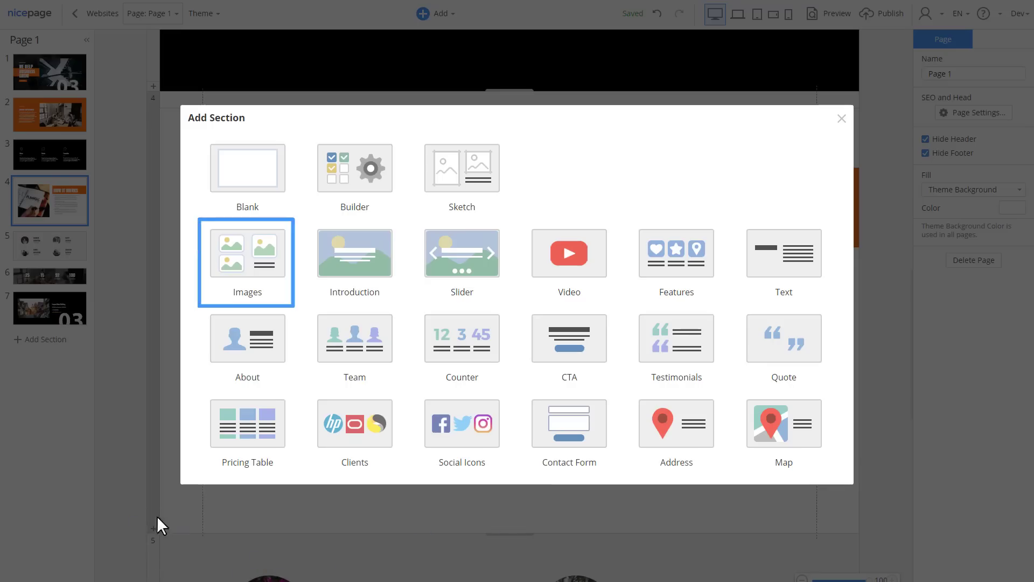
pyautogui.click(263, 283)
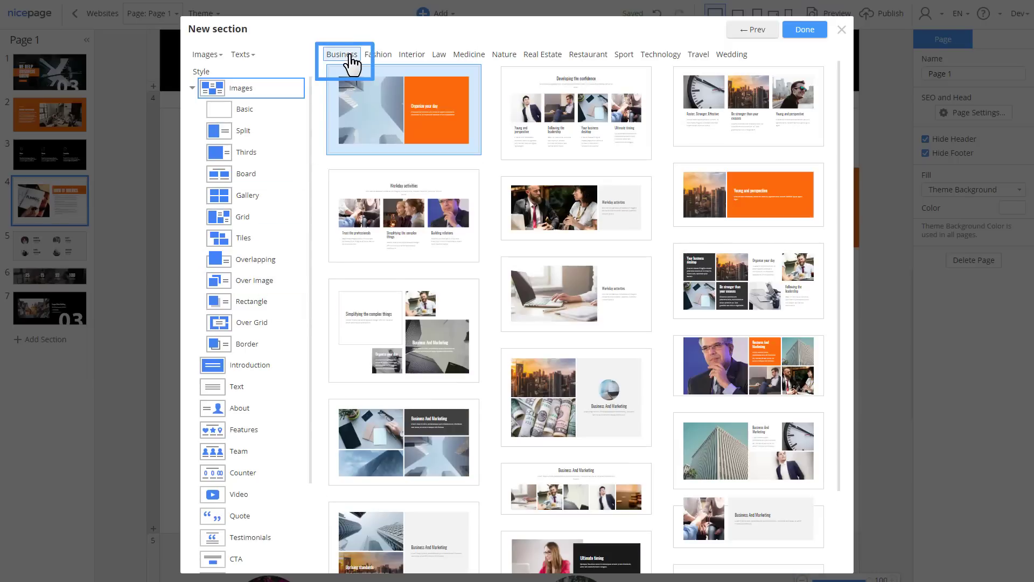
pyautogui.click(252, 135)
pyautogui.click(256, 159)
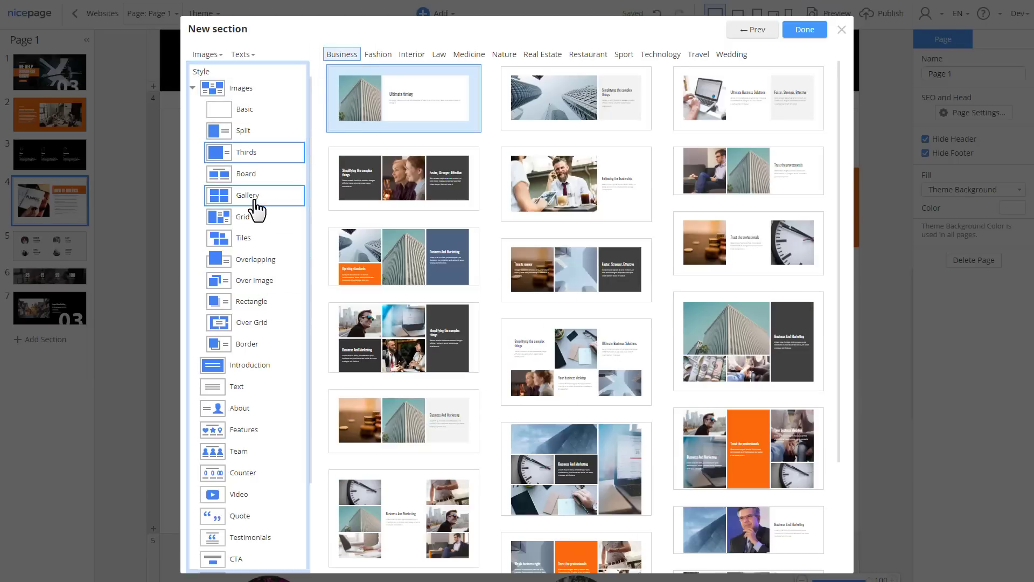
pyautogui.click(254, 199)
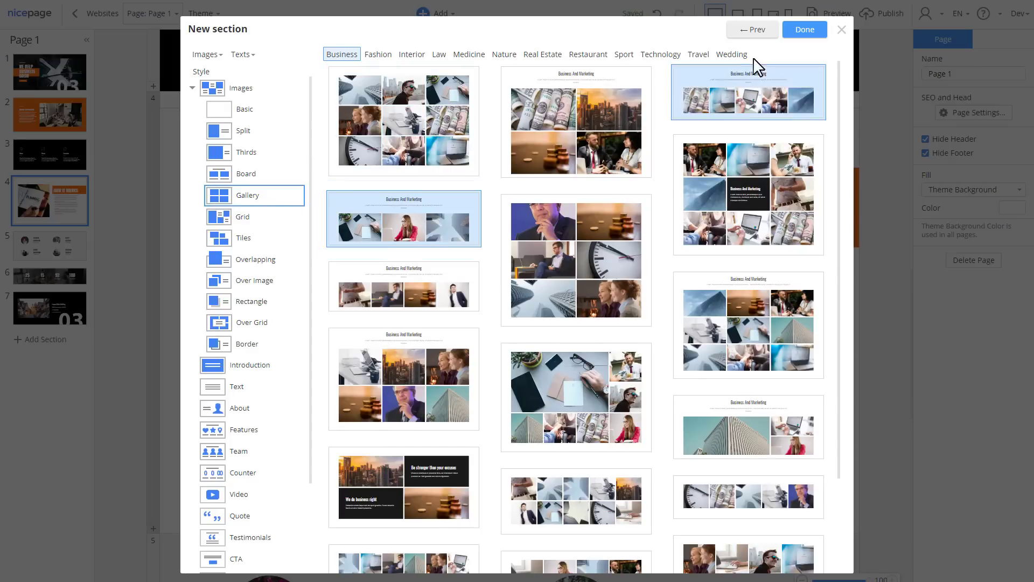
pyautogui.click(806, 31)
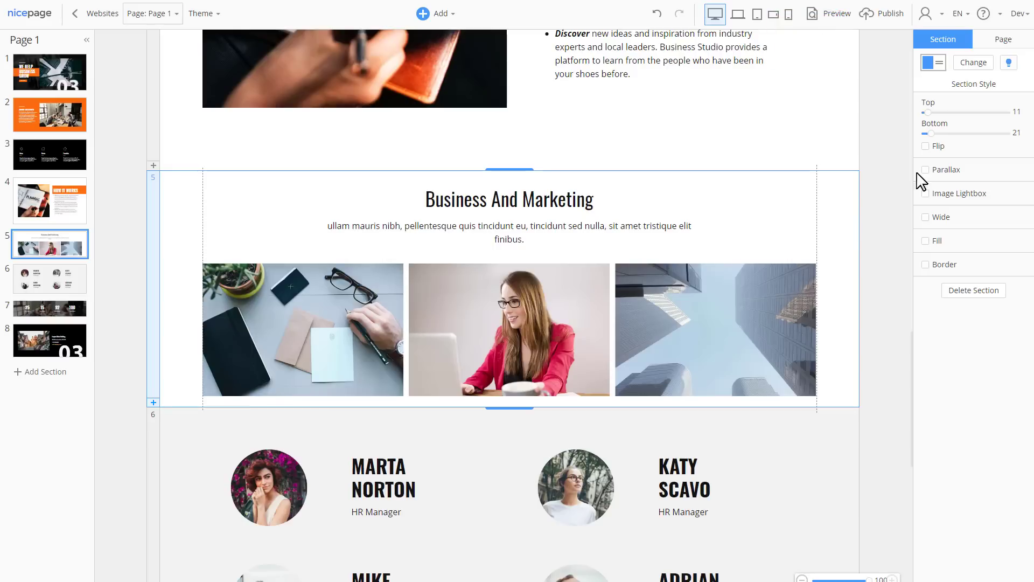
# Step: Raise the gallery's bottom padding to 90 and check it at laptop, tablet and phone widths
pyautogui.moveTo(946, 133); pyautogui.dragTo(956, 134)
pyautogui.click(877, 138)
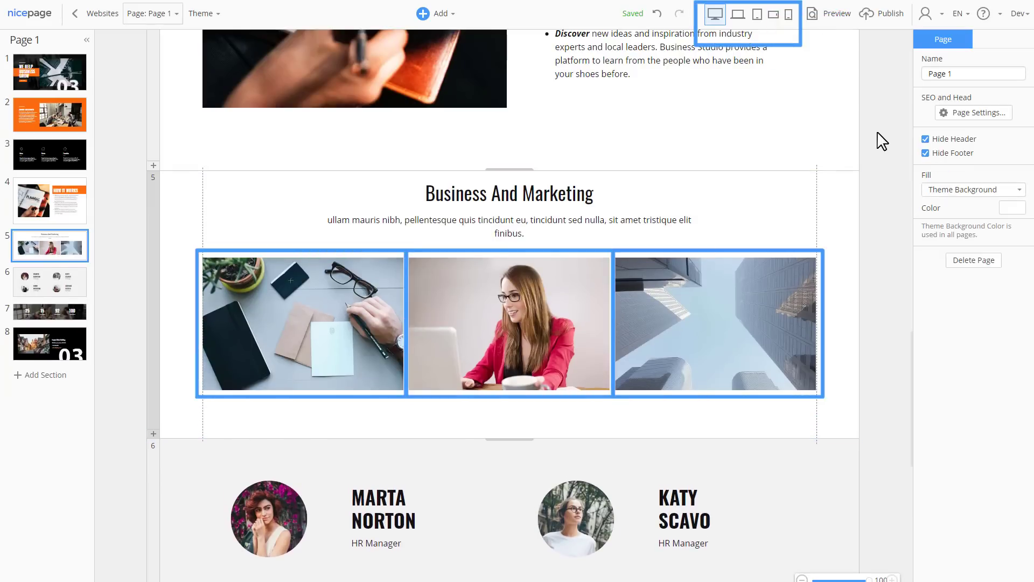
pyautogui.click(737, 14)
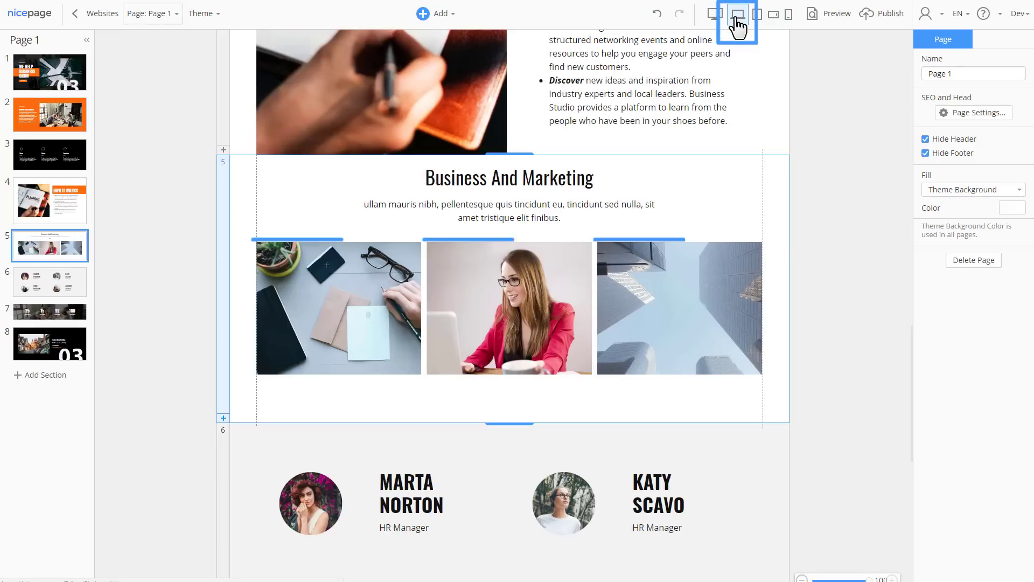
pyautogui.click(758, 16)
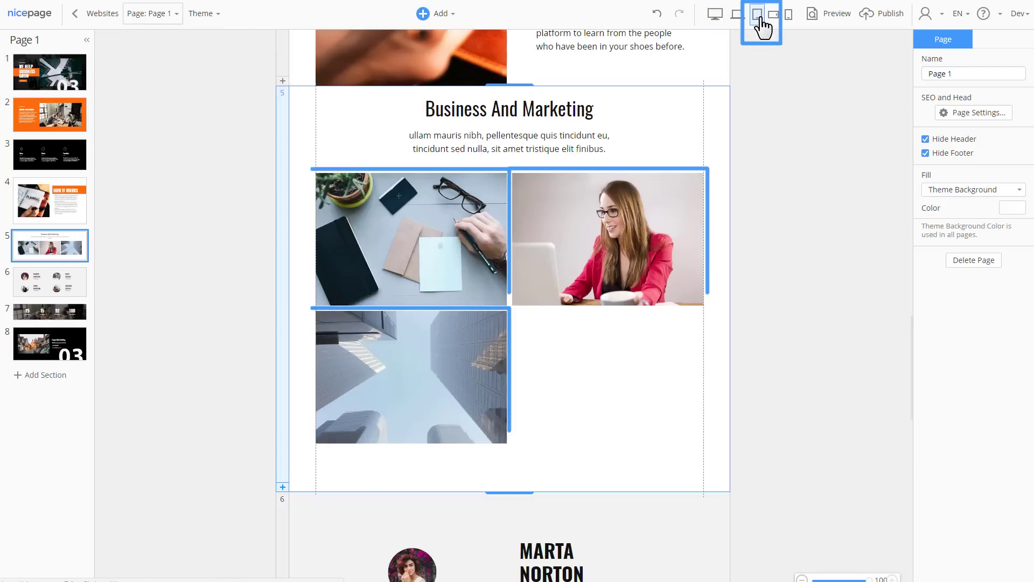
pyautogui.click(774, 17)
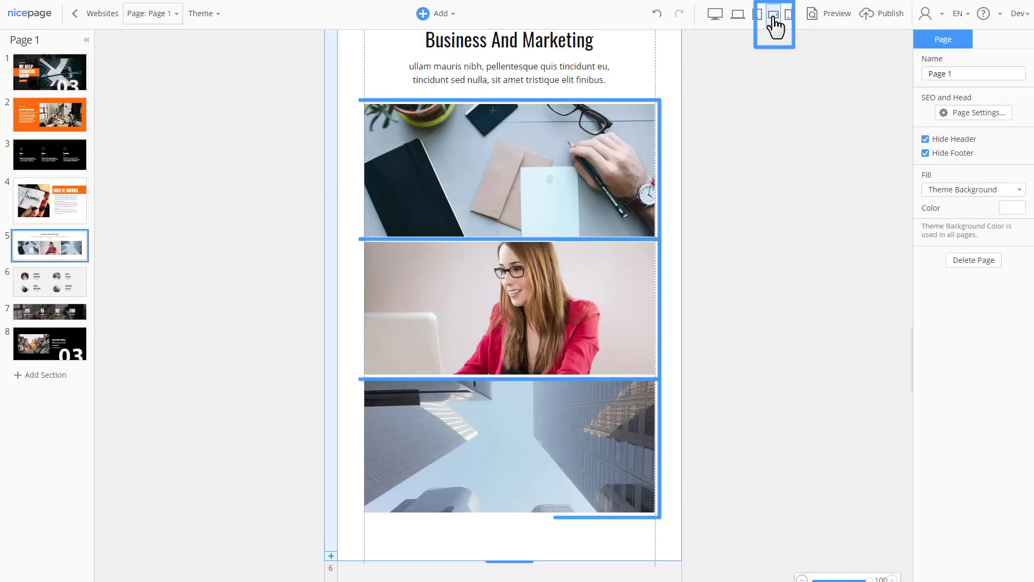
pyautogui.click(788, 16)
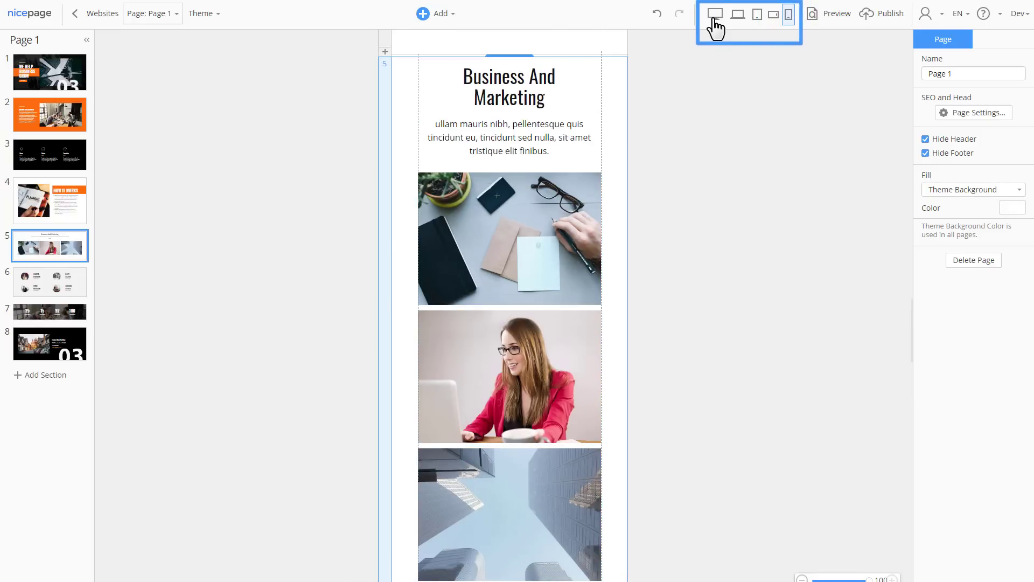
pyautogui.click(714, 21)
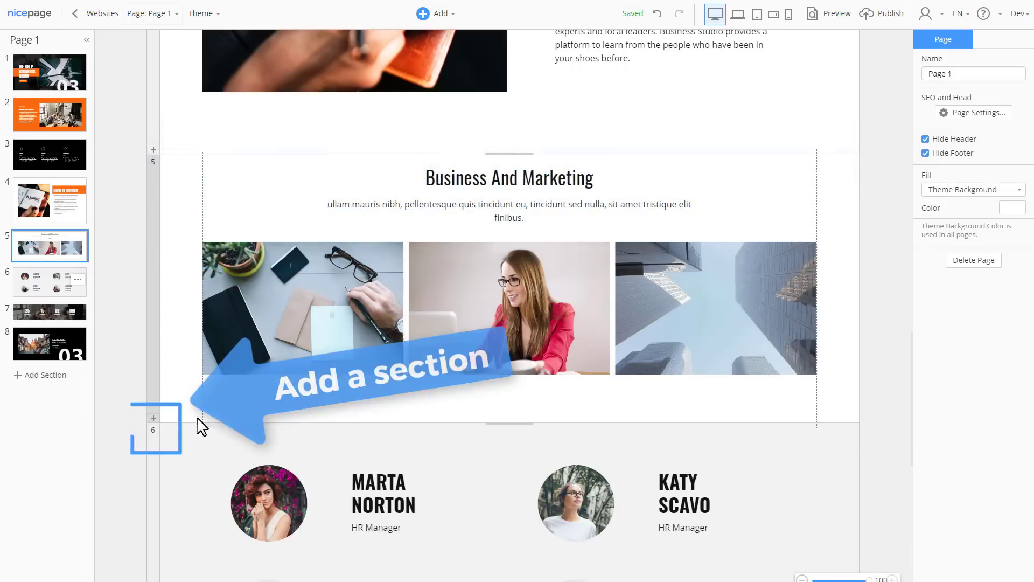
# Step: Insert the Building Relations Business introduction section below Business And Marketing
pyautogui.click(153, 420)
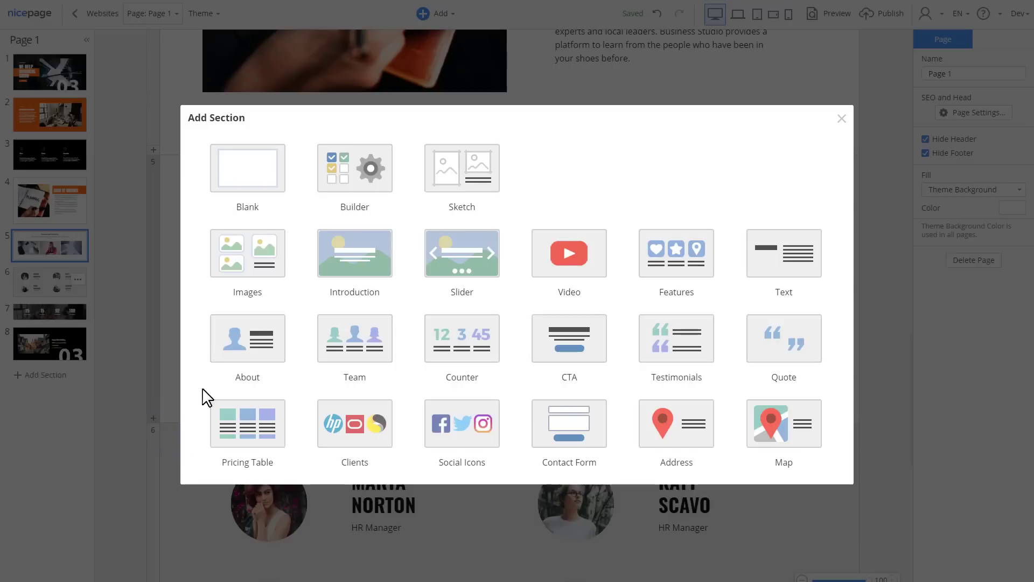
pyautogui.click(370, 278)
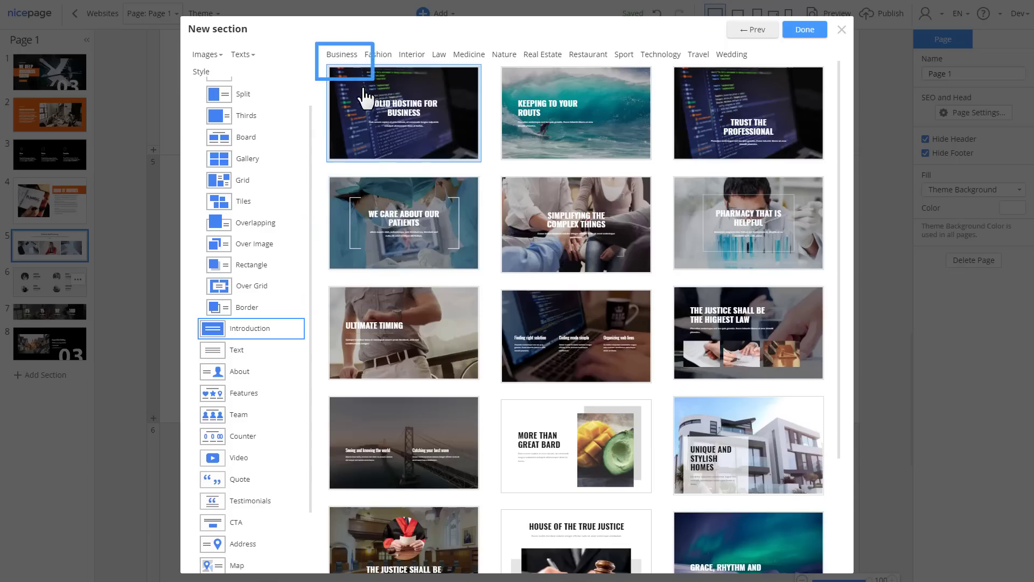
pyautogui.click(342, 55)
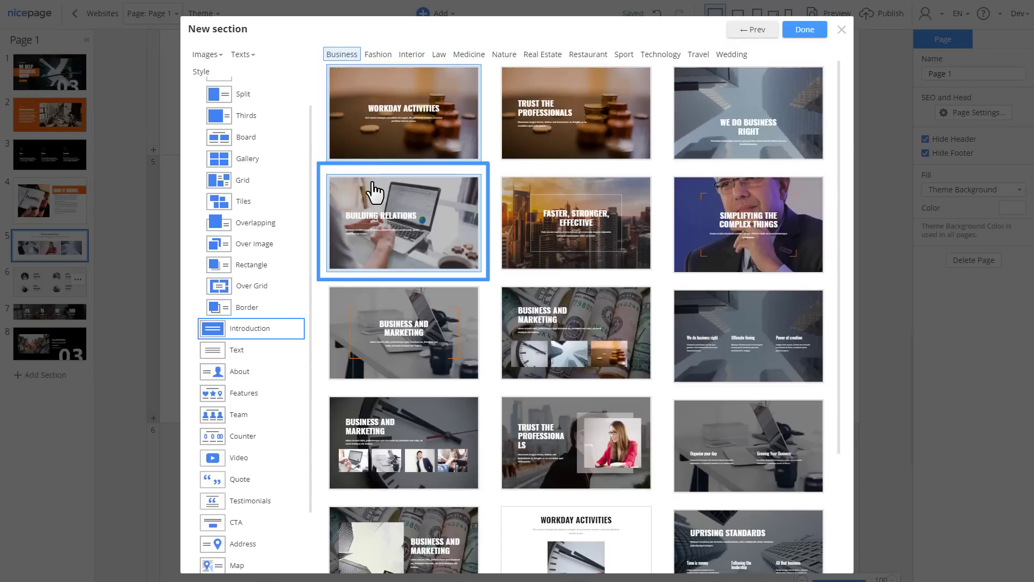
pyautogui.click(373, 191)
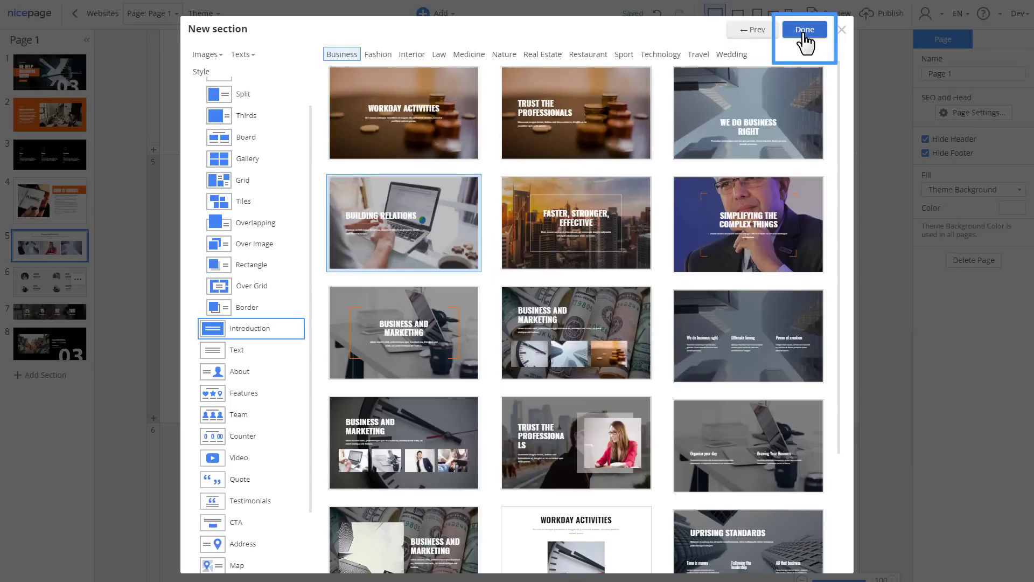
pyautogui.click(804, 32)
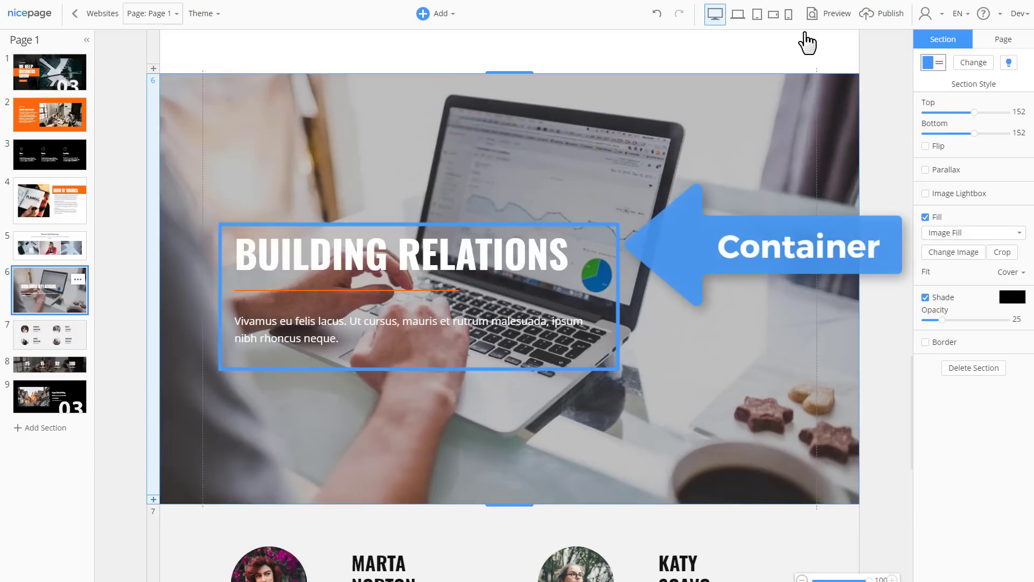
# Step: Shorten the Building Relations section to about 497px tall
pyautogui.moveTo(507, 503); pyautogui.dragTo(489, 208)
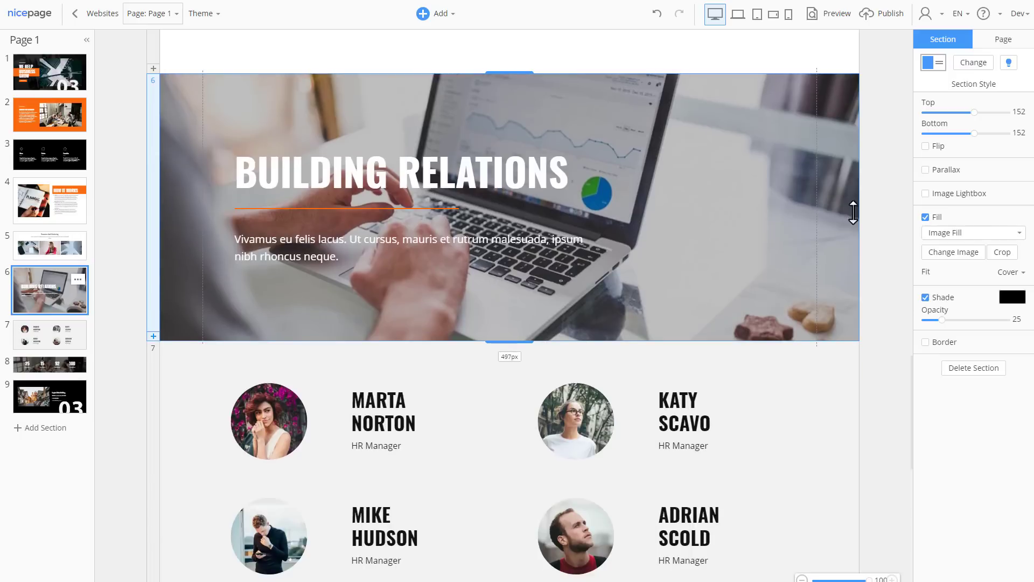
pyautogui.moveTo(880, 209); pyautogui.dragTo(887, 214)
pyautogui.click(885, 213)
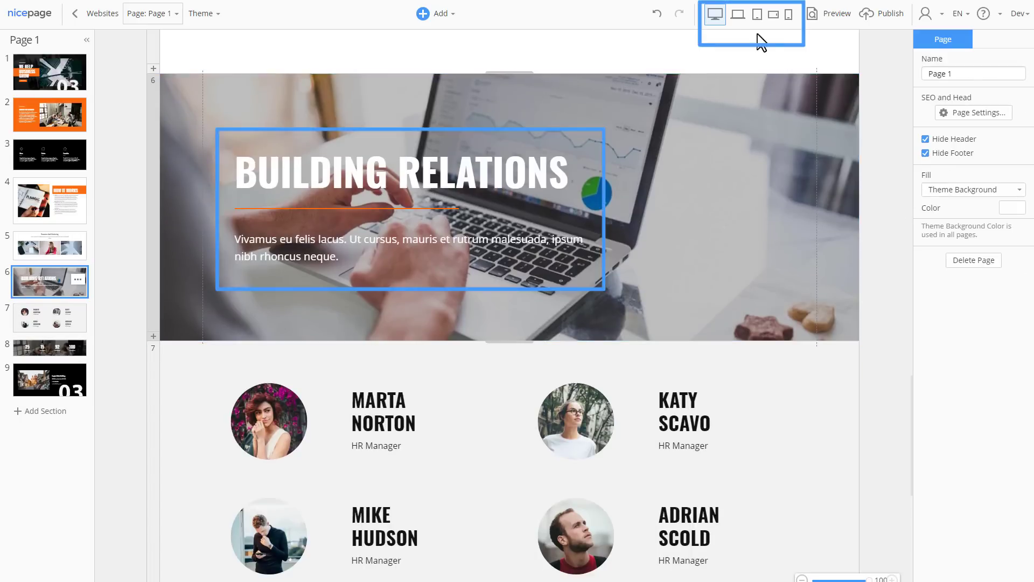
# Step: Preview the page at tablet, landscape and portrait phone widths, then return to desktop
pyautogui.click(757, 15)
pyautogui.click(773, 17)
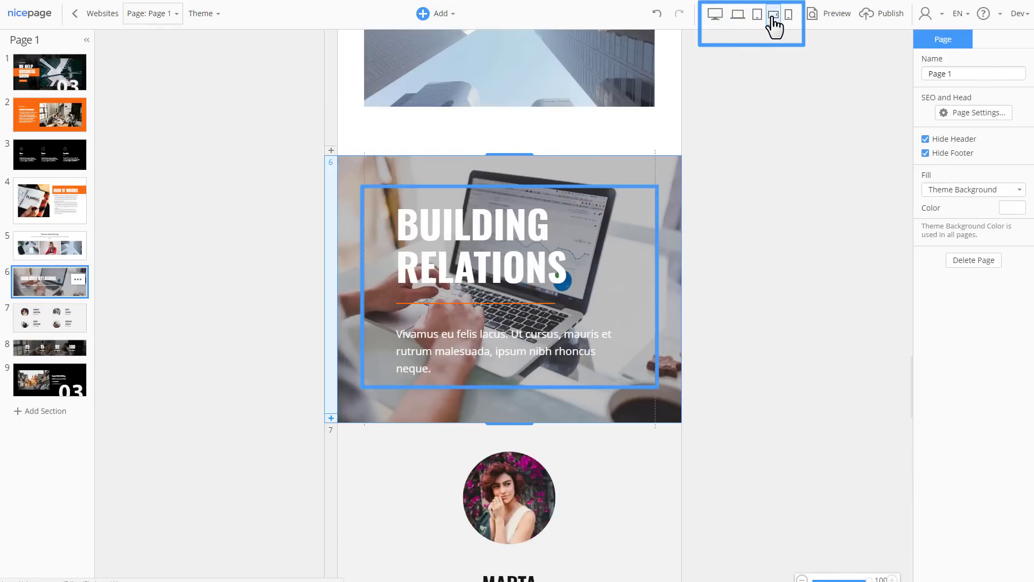
pyautogui.click(788, 16)
pyautogui.click(719, 22)
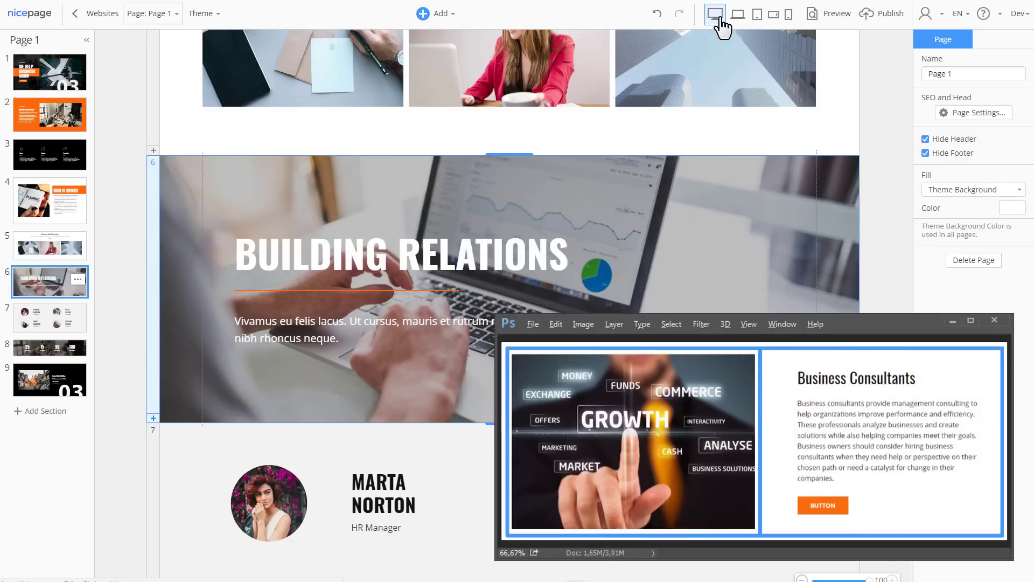
# Step: Add a blank section below Building Relations and make it taller
pyautogui.click(717, 14)
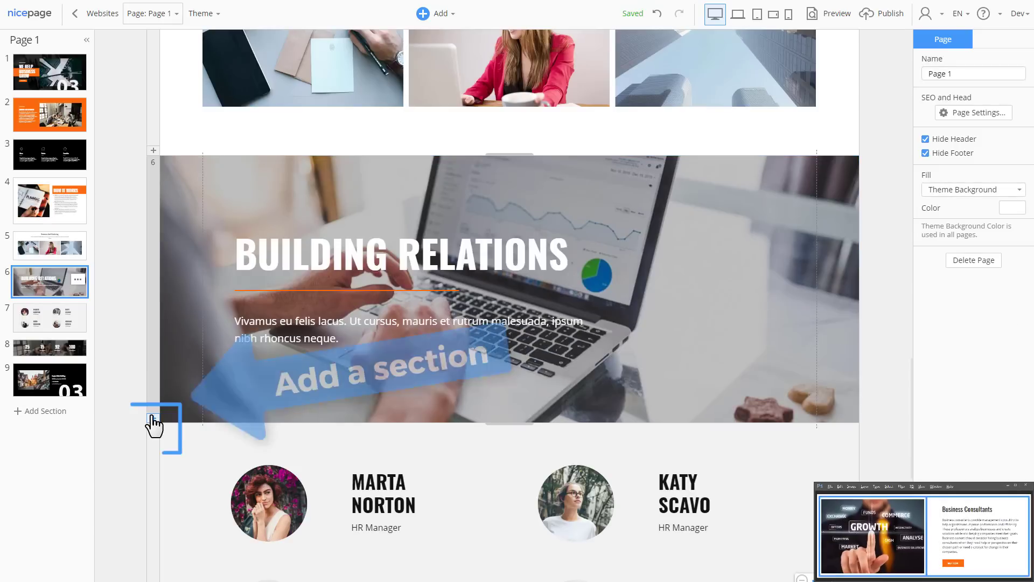
pyautogui.click(153, 418)
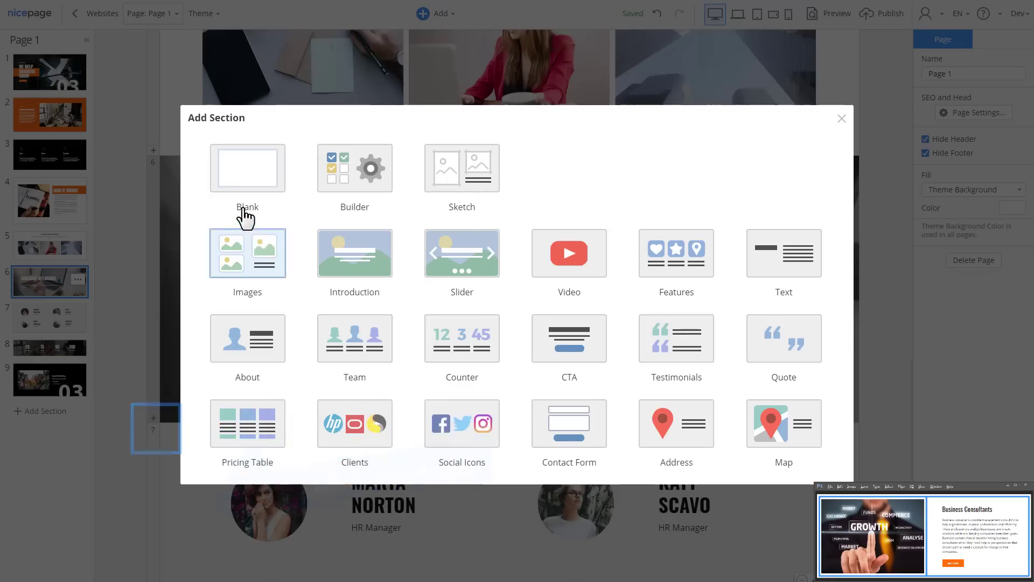
pyautogui.click(255, 178)
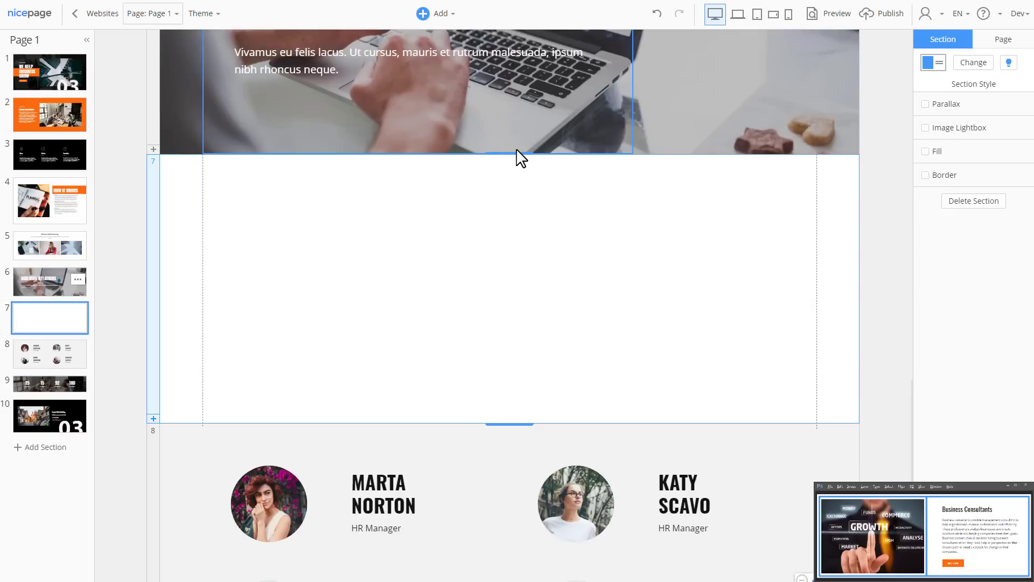
pyautogui.moveTo(516, 159); pyautogui.dragTo(509, 100)
pyautogui.scroll(1, 510, 100)
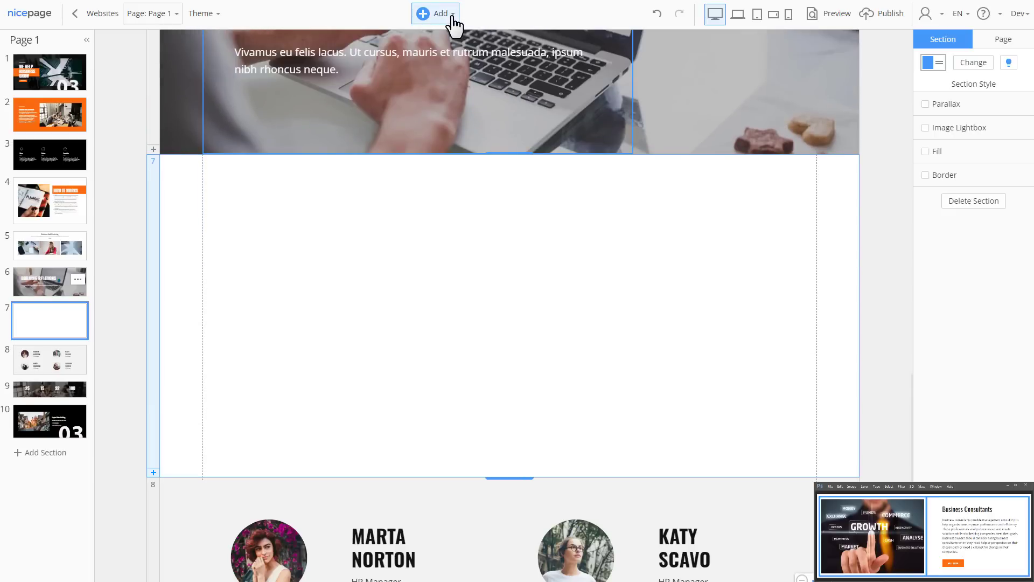
# Step: Insert a one-row, two-column grid into the blank section
pyautogui.click(452, 18)
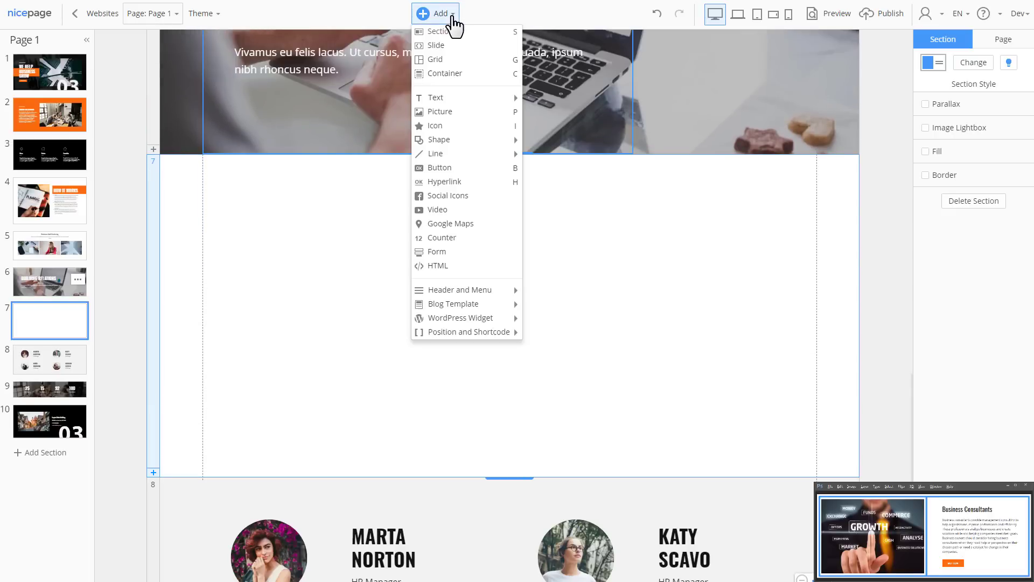
pyautogui.click(459, 62)
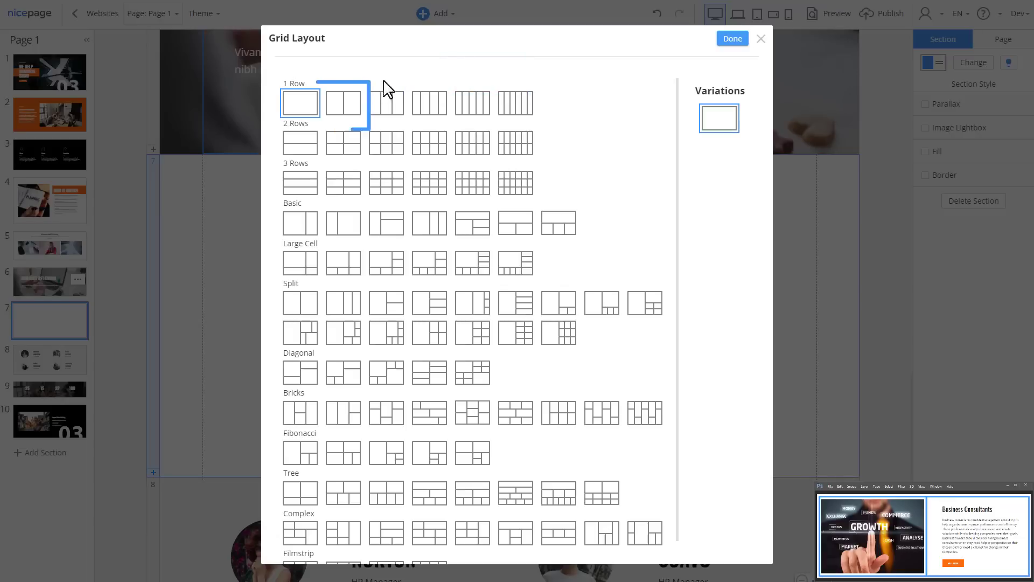
pyautogui.click(346, 105)
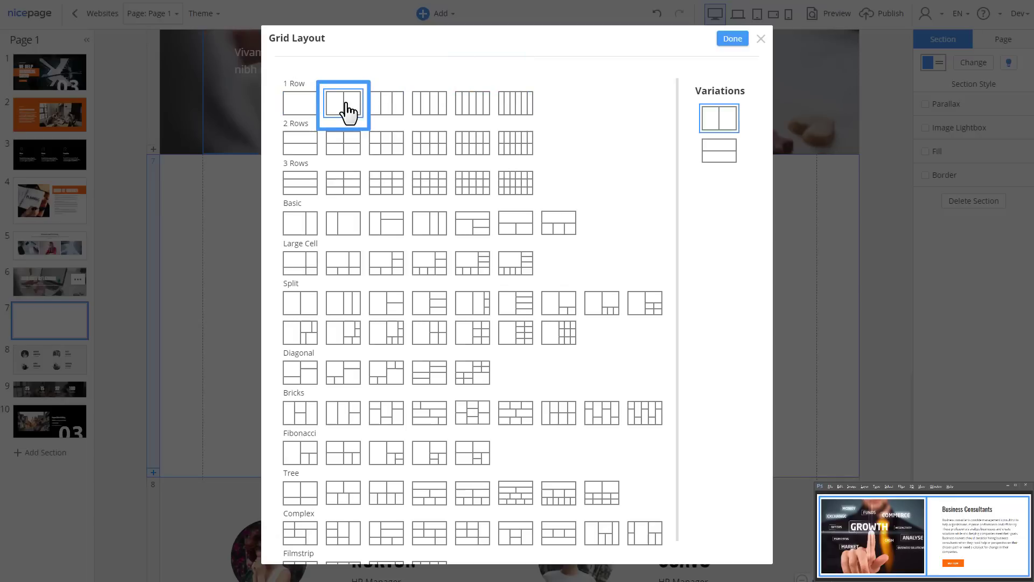
pyautogui.click(731, 40)
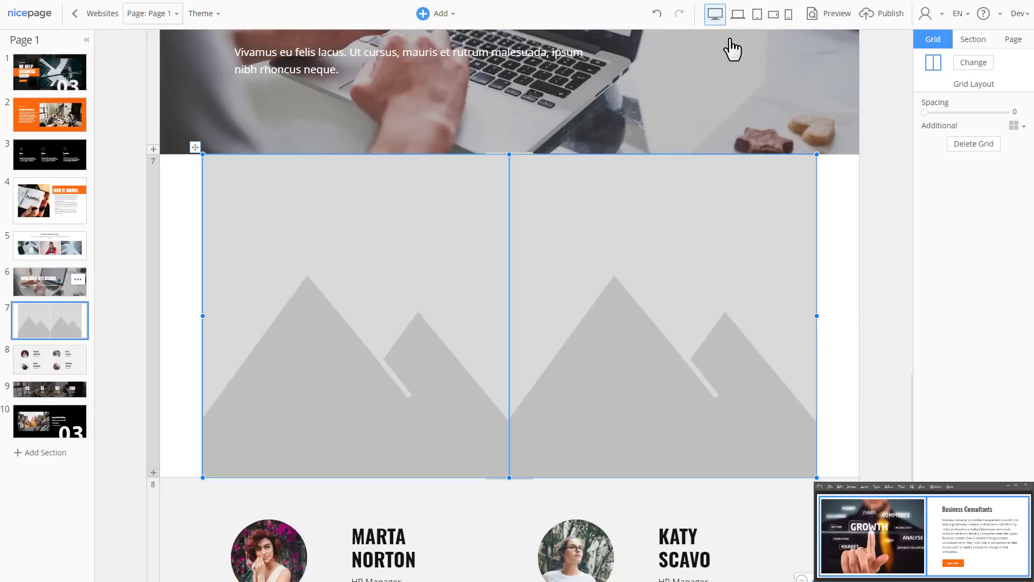
# Step: Reposition the grid vertically to leave white space around it
pyautogui.moveTo(508, 154); pyautogui.dragTo(468, 253)
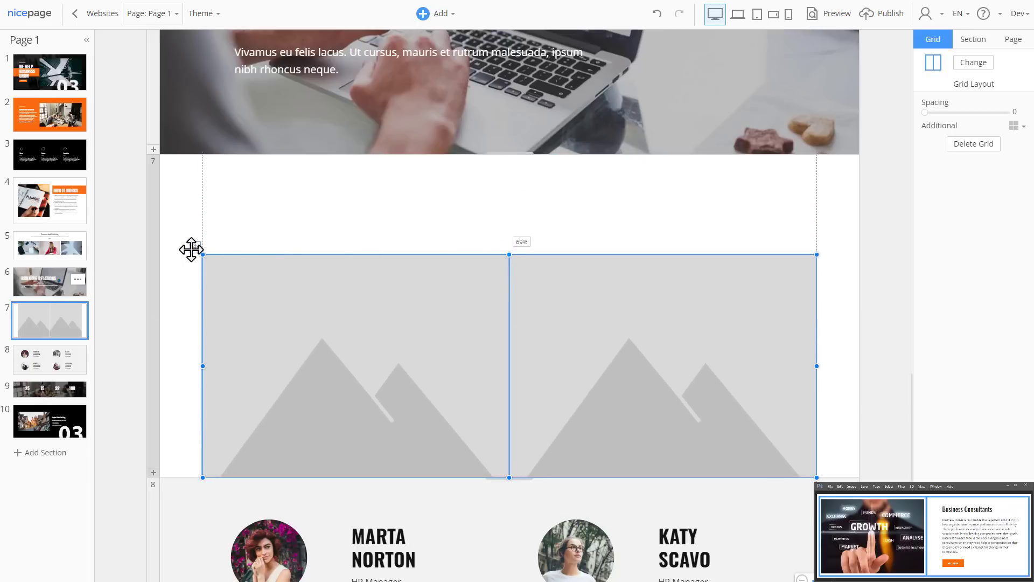
pyautogui.moveTo(192, 247); pyautogui.dragTo(193, 191)
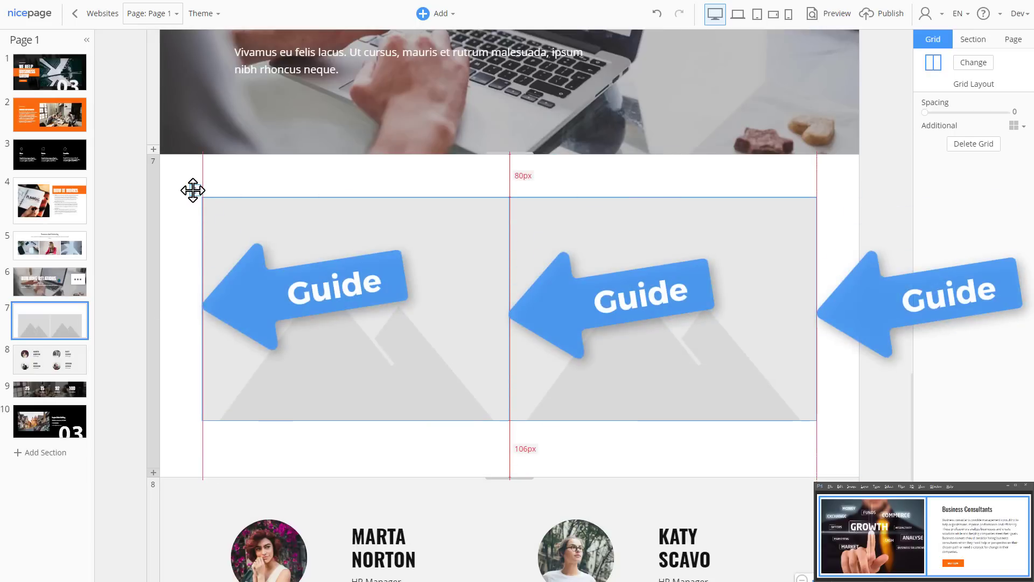
pyautogui.moveTo(193, 190); pyautogui.dragTo(193, 201)
# Step: Put the GROWTH business photo in the left cell and remove the right cell's placeholder image
pyautogui.click(362, 273)
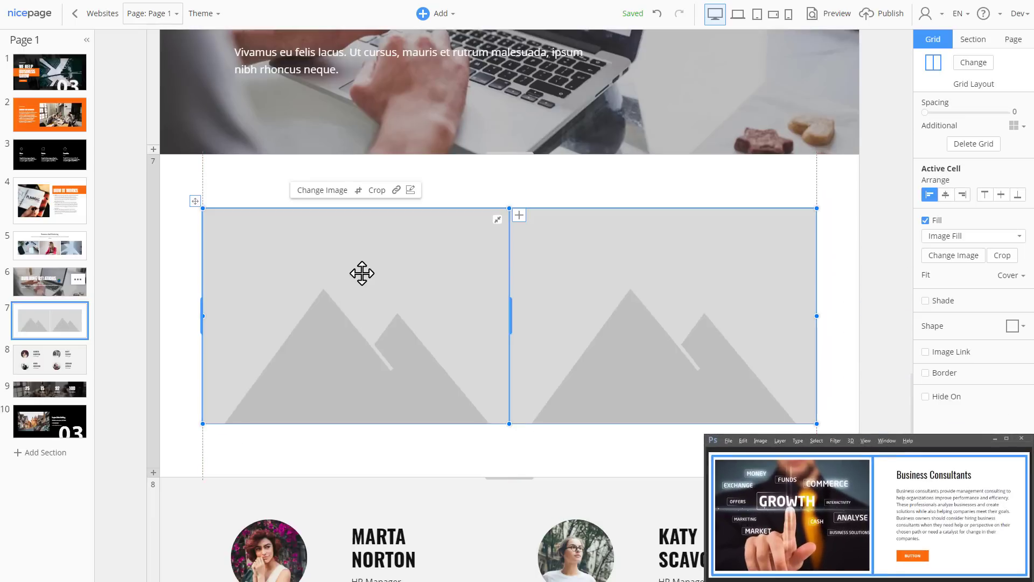
pyautogui.hotkey('alt', 'Tab')
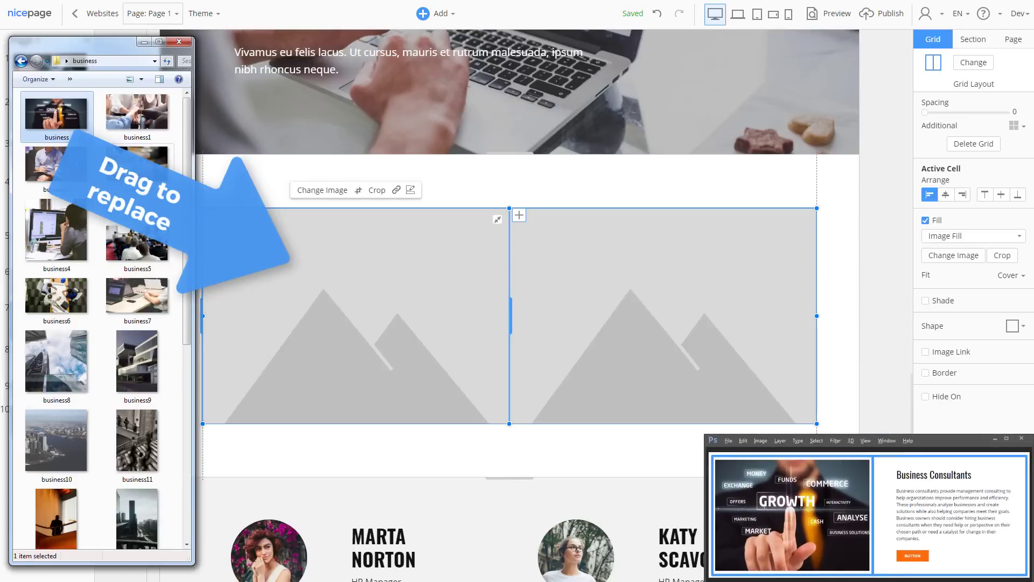
pyautogui.moveTo(58, 111); pyautogui.dragTo(305, 295)
pyautogui.click(613, 296)
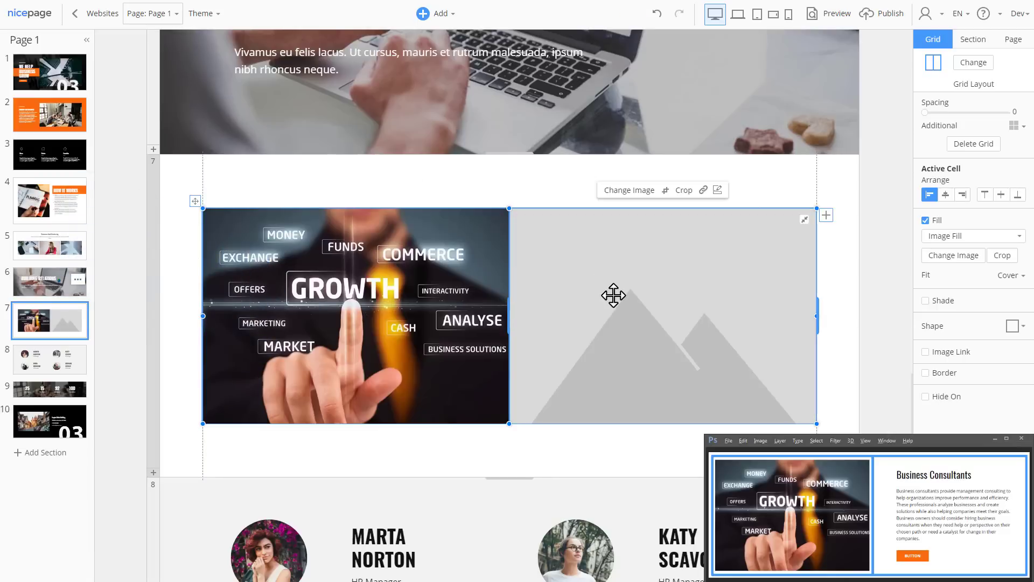
pyautogui.click(925, 220)
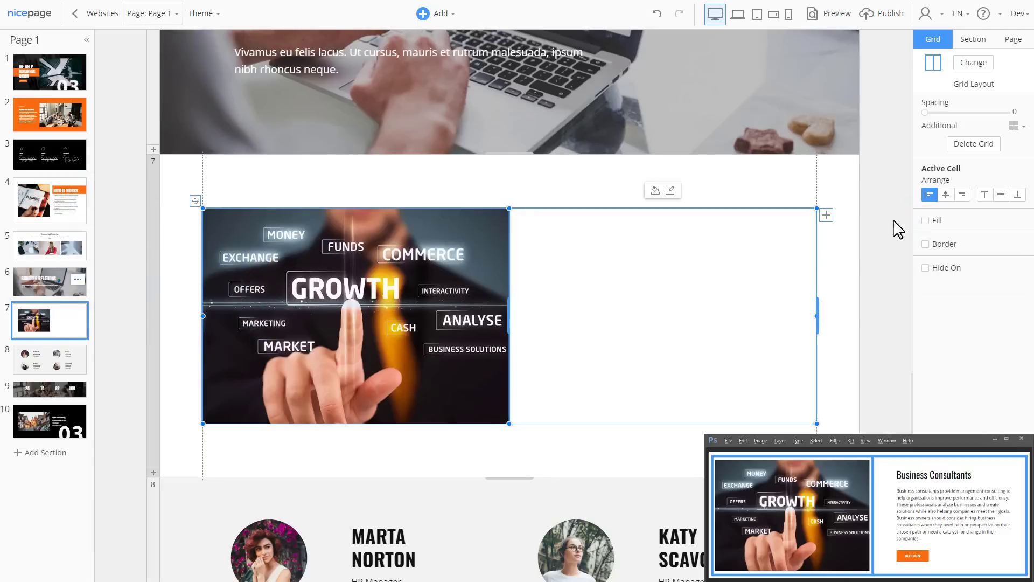
# Step: Add a Heading 2 'Business Consultants', indented 100px, to the right cell
pyautogui.click(451, 16)
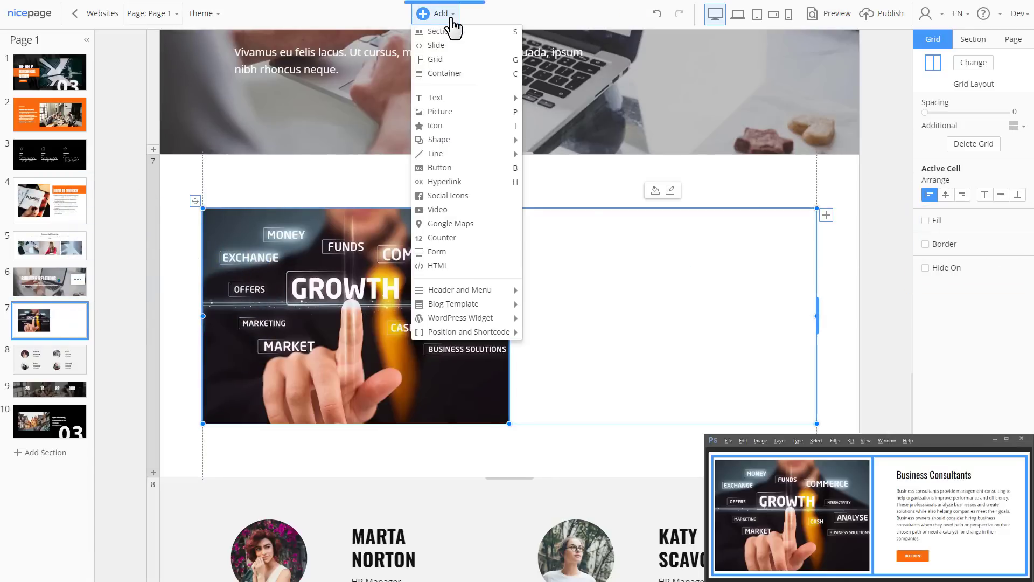
pyautogui.moveTo(446, 99)
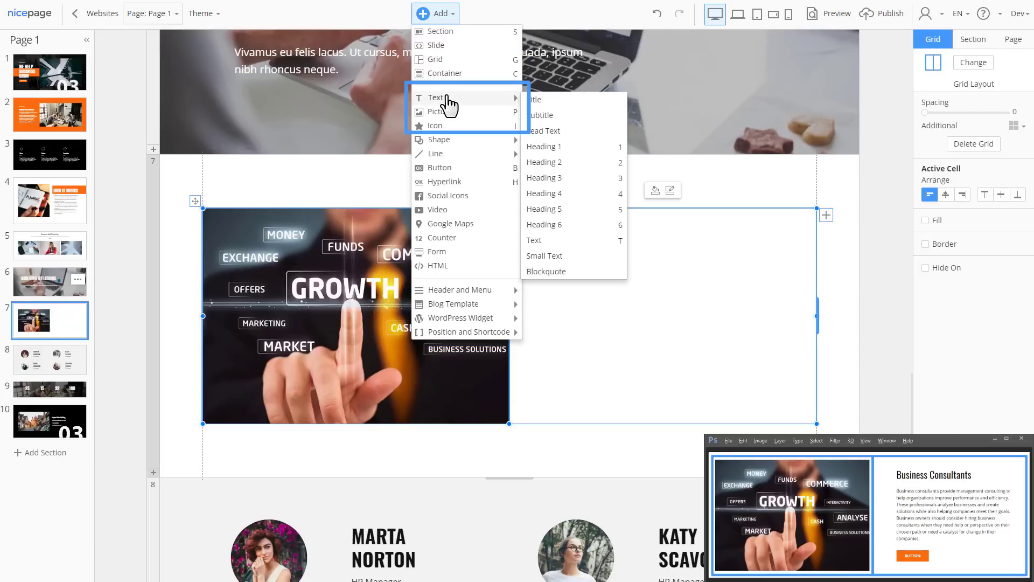
pyautogui.click(562, 166)
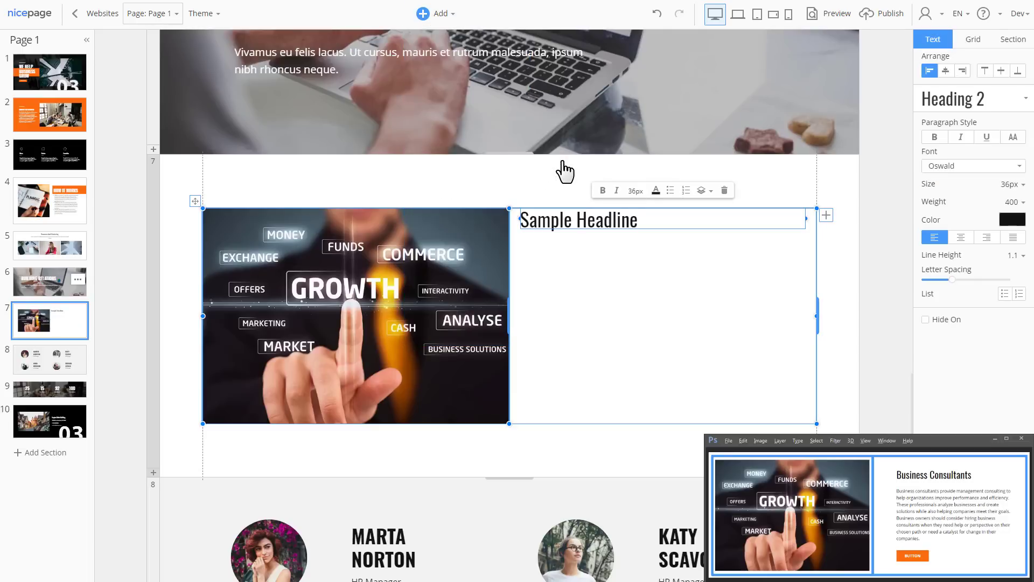
pyautogui.moveTo(518, 217); pyautogui.dragTo(567, 217)
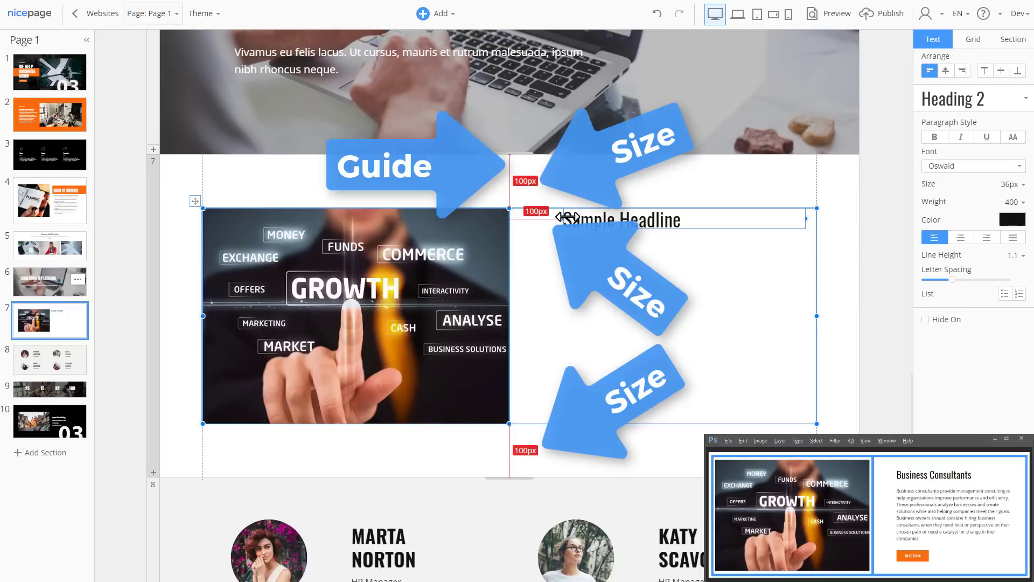
pyautogui.doubleClick(671, 215)
pyautogui.write('Business Consultants')
# Step: Add a text paragraph below the heading with the pasted consultants description
pyautogui.click(437, 14)
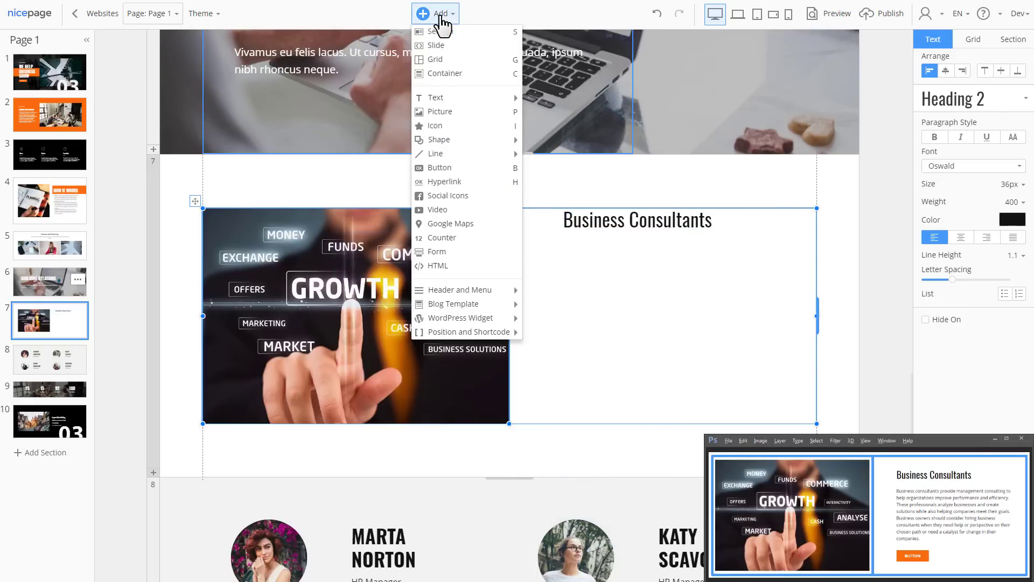
pyautogui.moveTo(459, 99)
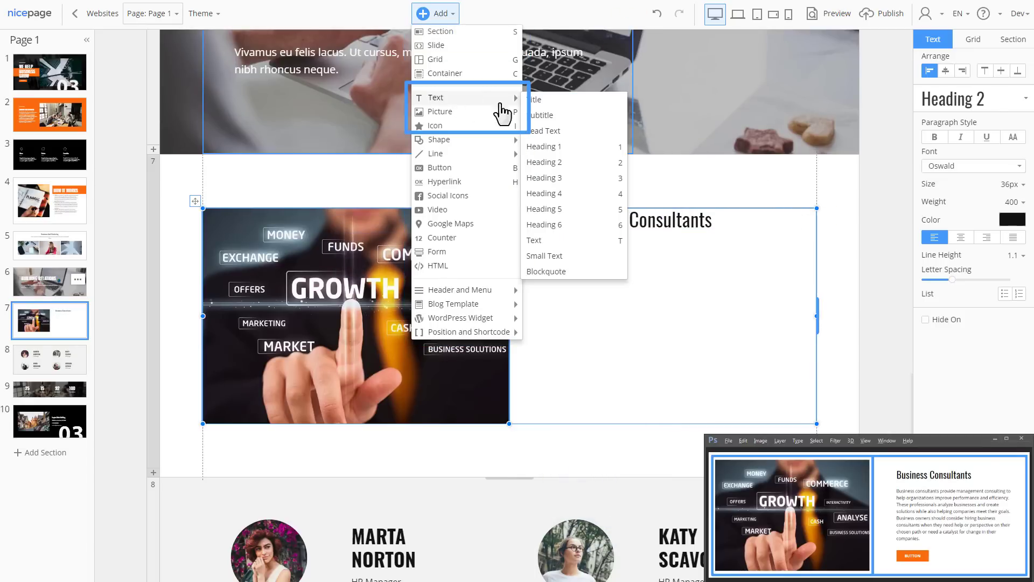
pyautogui.click(578, 247)
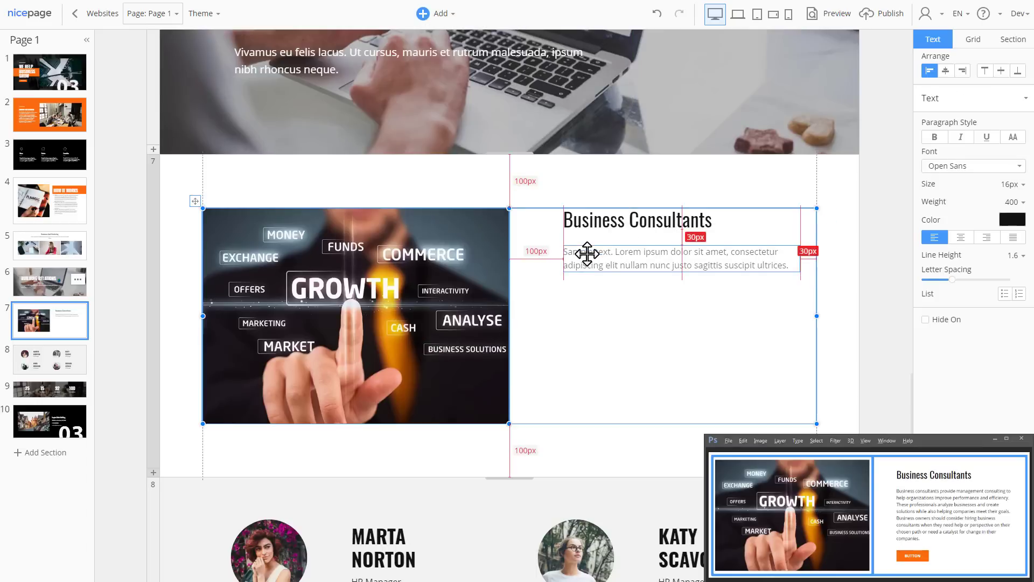
pyautogui.doubleClick(586, 253)
pyautogui.write('Business consultants provide management consulting to help organizations improve performance and efficiency. These professionals analyze businesses and create solutions while also helping companies meet their goals. Business owners should consider hiring business consultants when they need help or perspective on their chosen path or need a catalyst for change in their companies.')
pyautogui.click(593, 381)
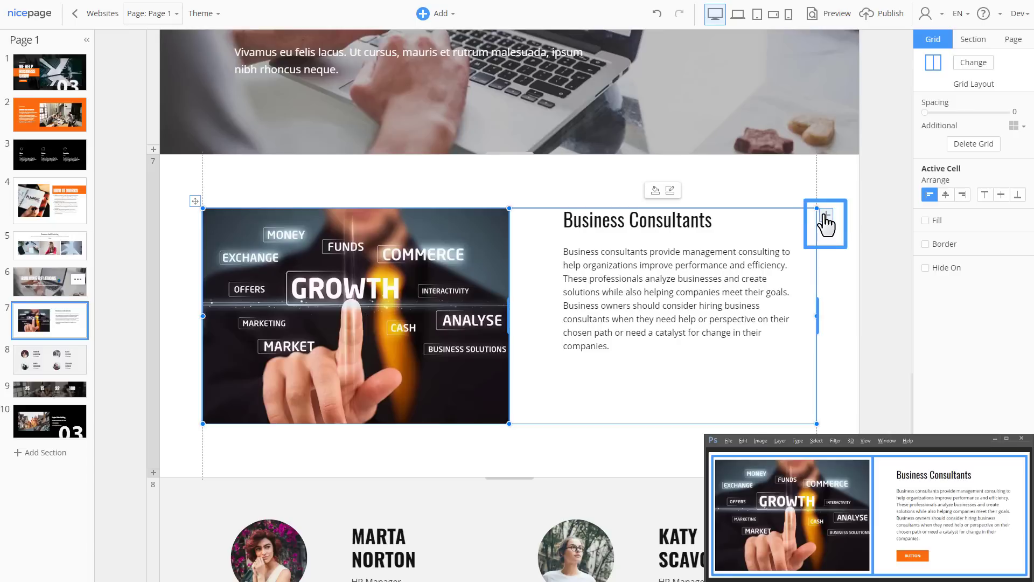
# Step: Add a button labelled 'READ MORE' below the paragraph
pyautogui.click(825, 217)
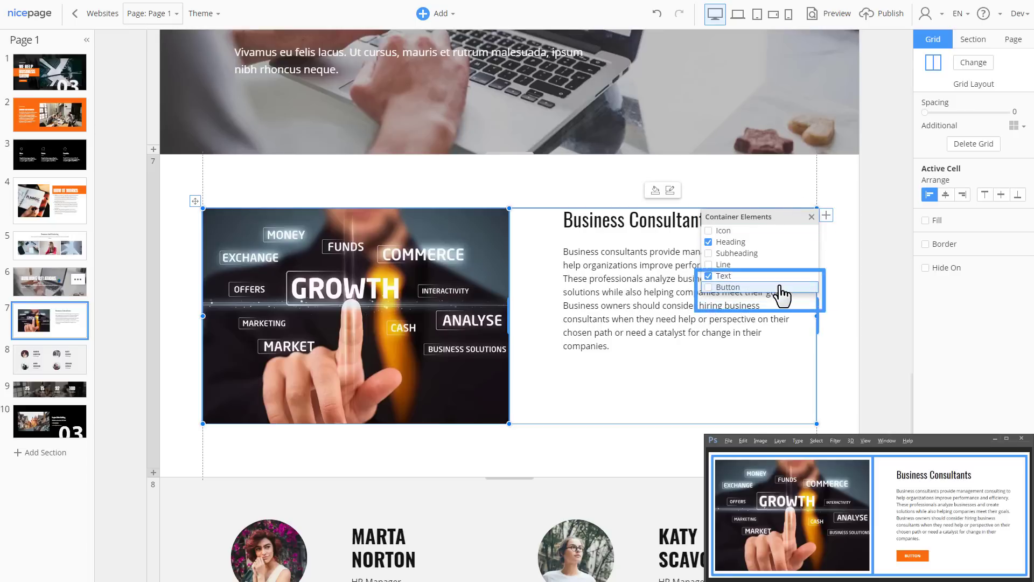
pyautogui.click(781, 294)
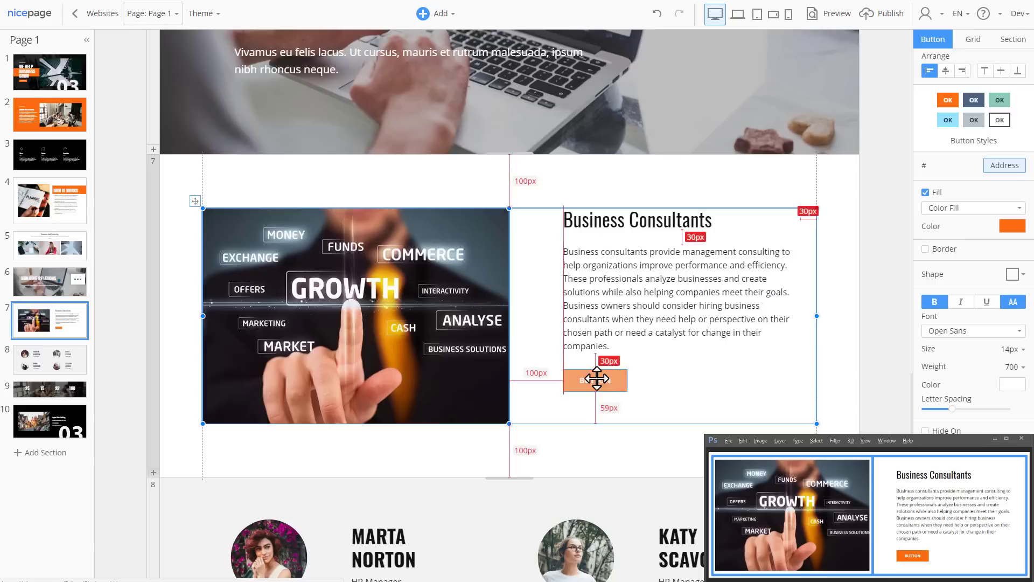
pyautogui.write('READ MORE')
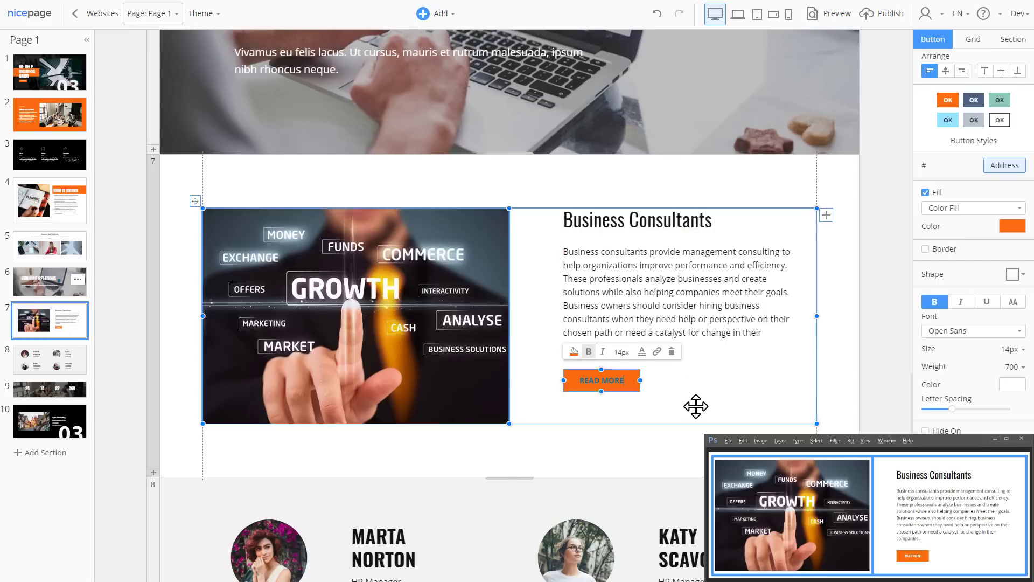
pyautogui.press('Escape')
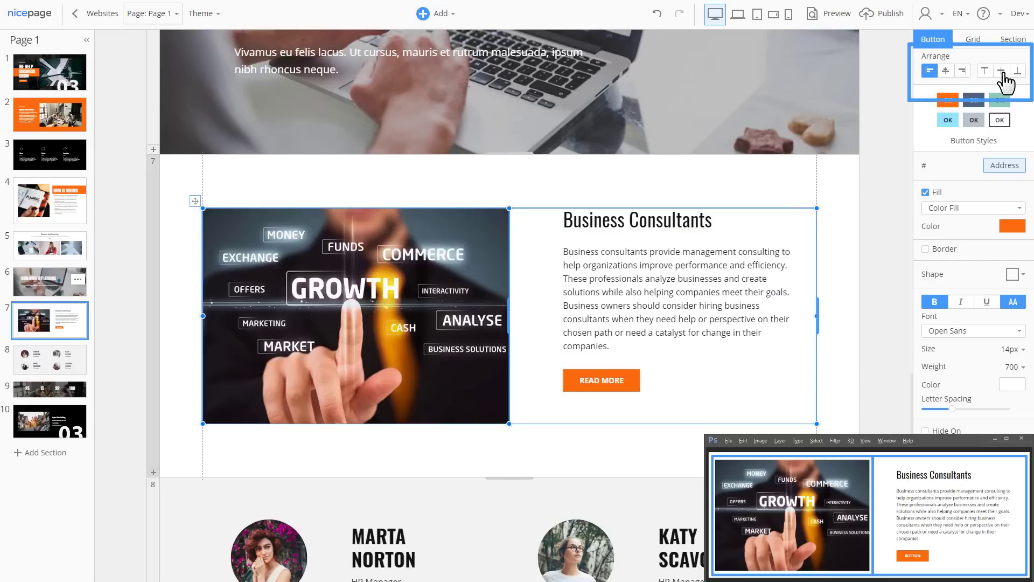
# Step: Preview the GROWTH grid section at laptop, tablet, landscape and portrait phone widths
pyautogui.click(884, 224)
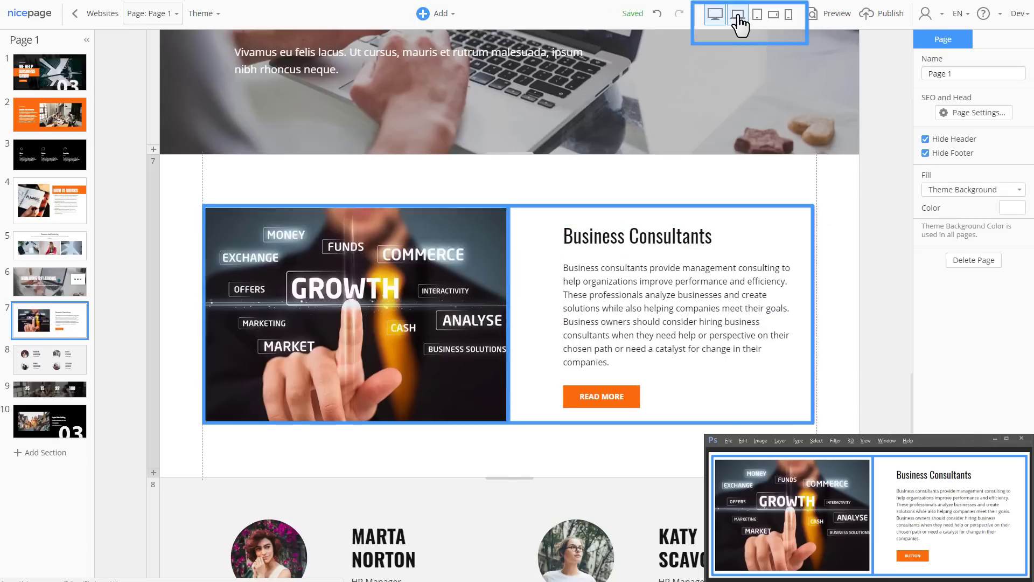
pyautogui.click(738, 13)
pyautogui.click(757, 19)
pyautogui.click(773, 19)
pyautogui.click(788, 18)
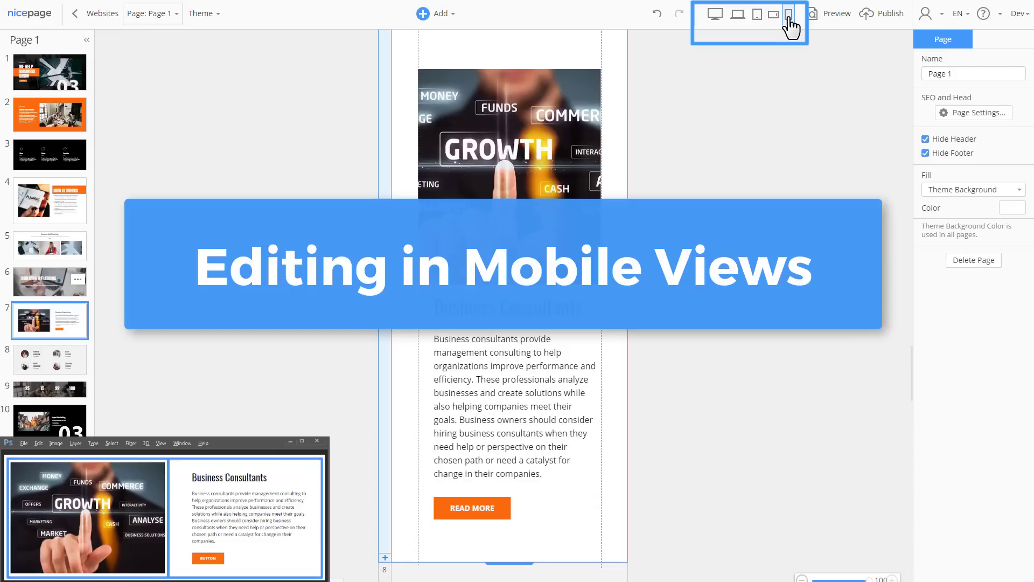
# Step: In the landscape phone layout, reframe the GROWTH image by shifting it left
pyautogui.click(774, 26)
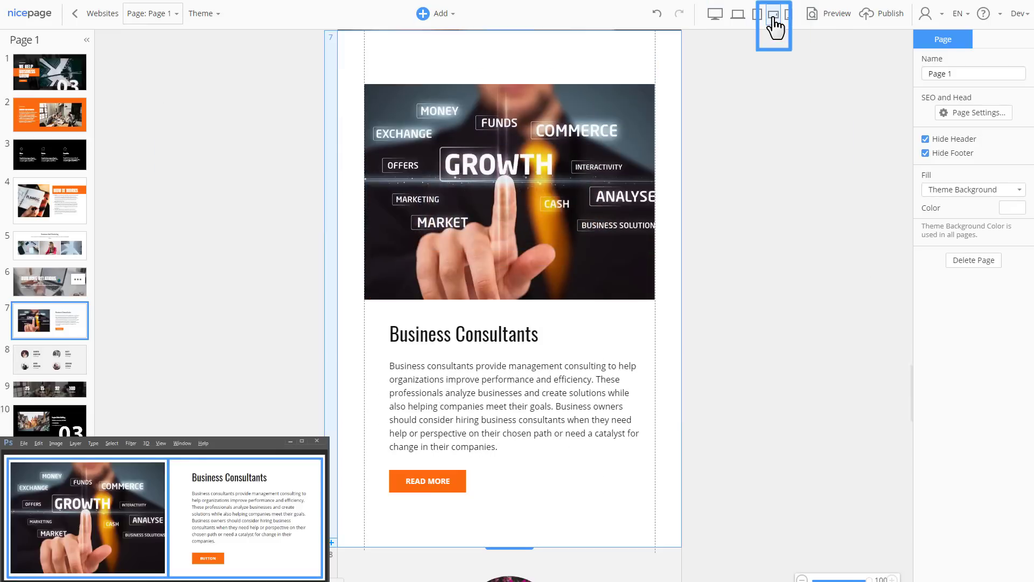
pyautogui.click(626, 131)
pyautogui.click(531, 65)
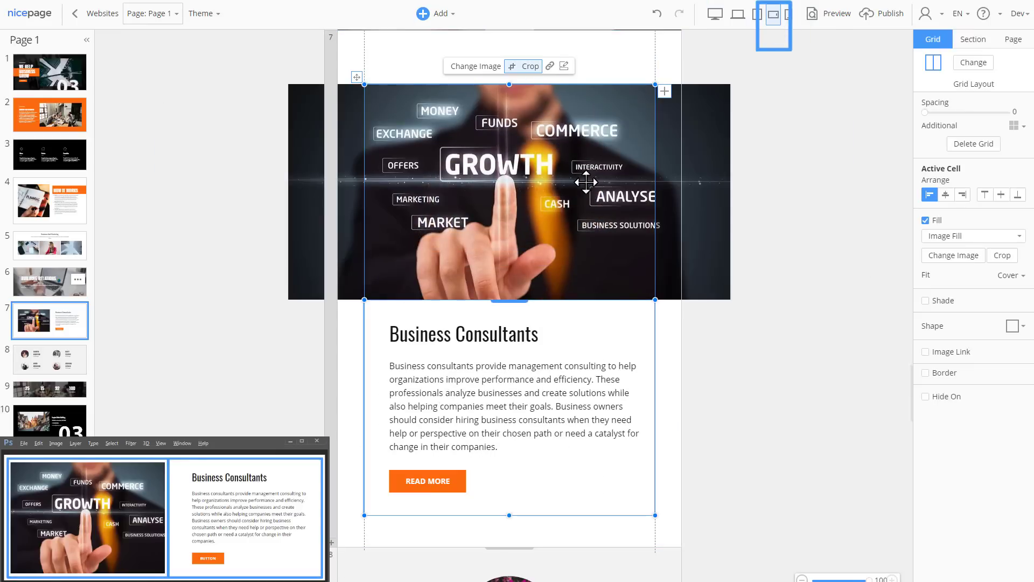
pyautogui.moveTo(582, 179); pyautogui.dragTo(526, 120)
pyautogui.click(528, 66)
# Step: Set the Business Consultants heading size to 48px
pyautogui.click(492, 337)
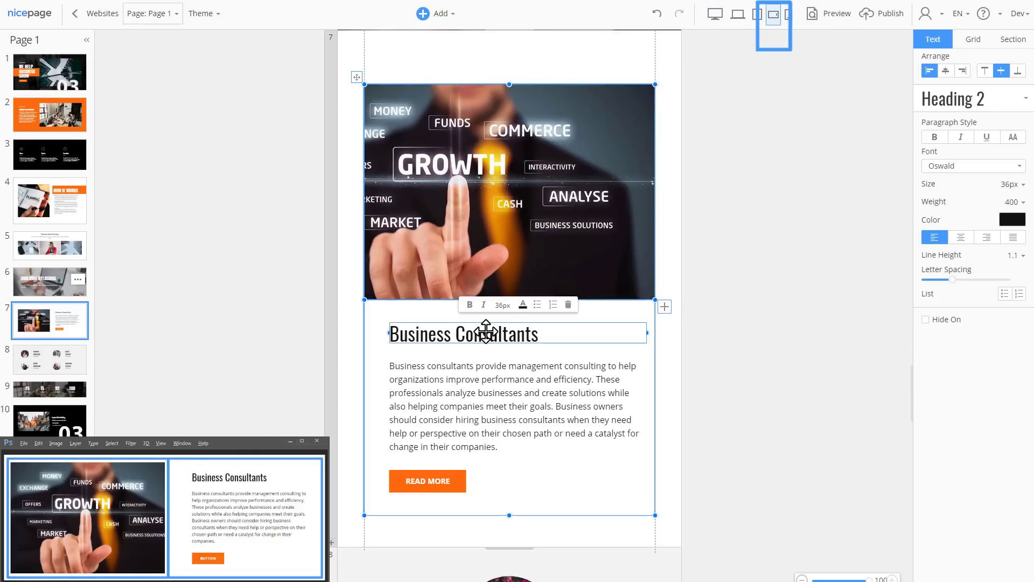
pyautogui.click(1007, 187)
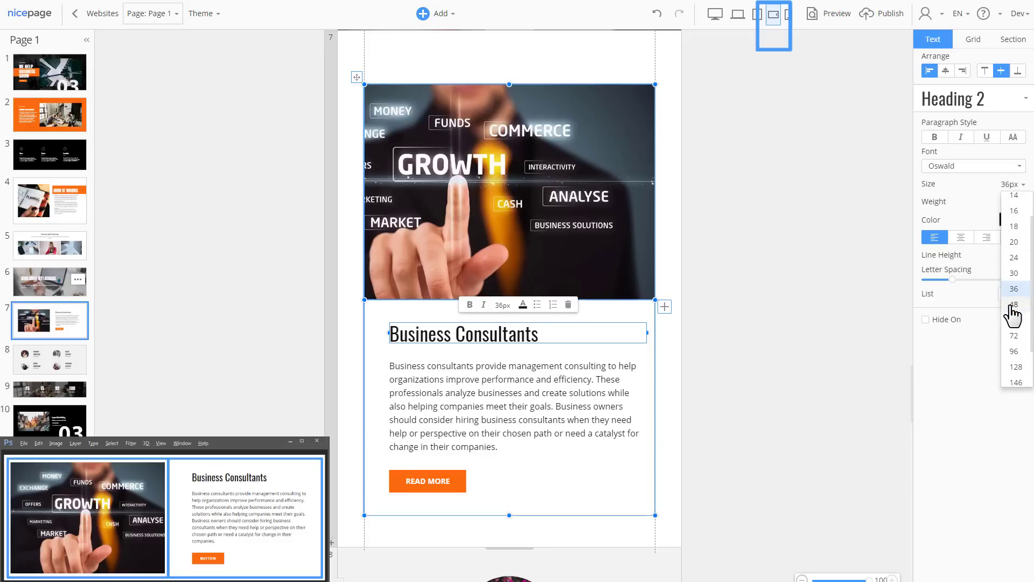
pyautogui.click(1009, 300)
# Step: Test hiding the image on phone, move its cell below the text, then return to desktop
pyautogui.click(623, 280)
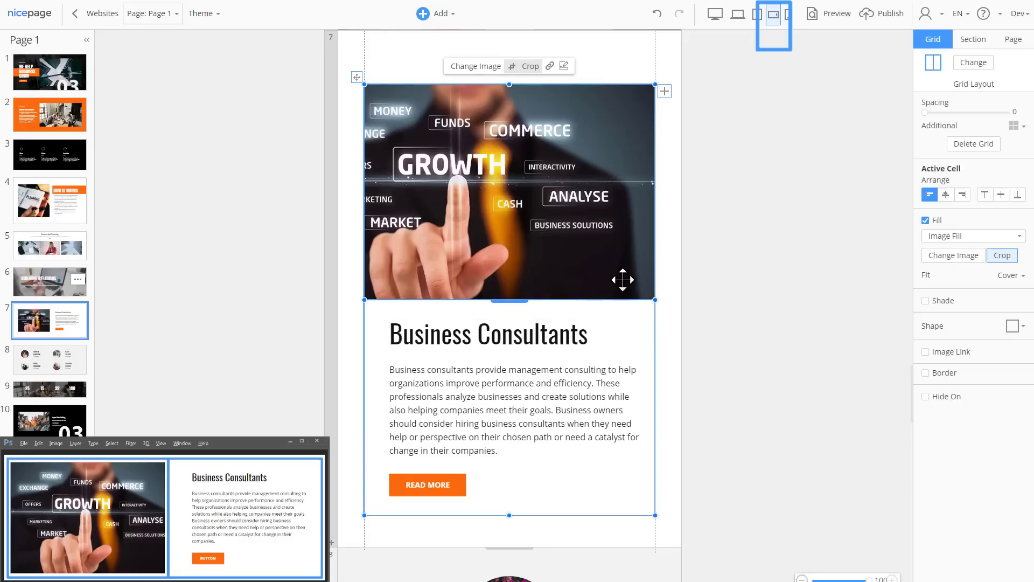
pyautogui.click(926, 397)
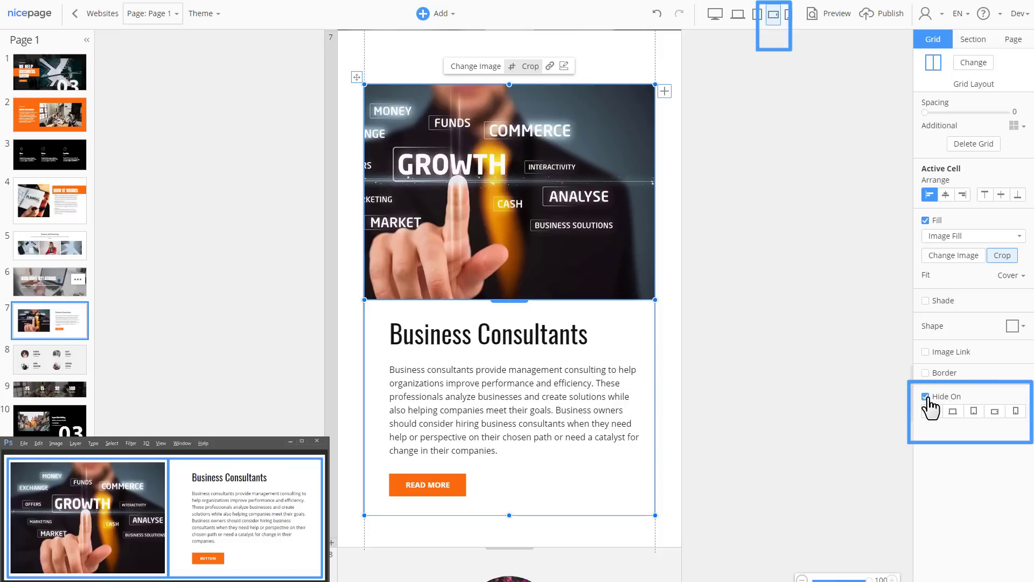
pyautogui.click(994, 411)
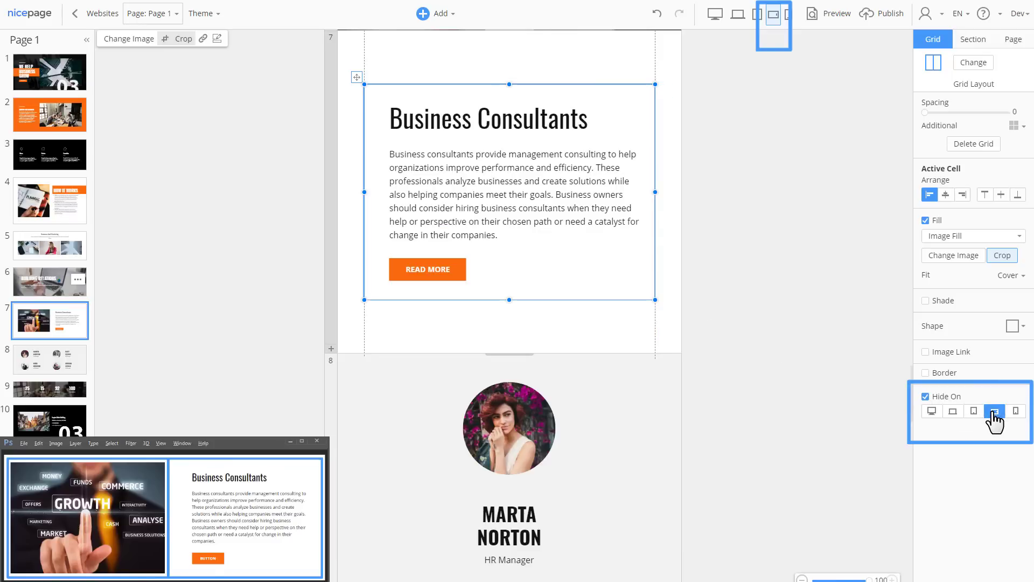
pyautogui.click(995, 413)
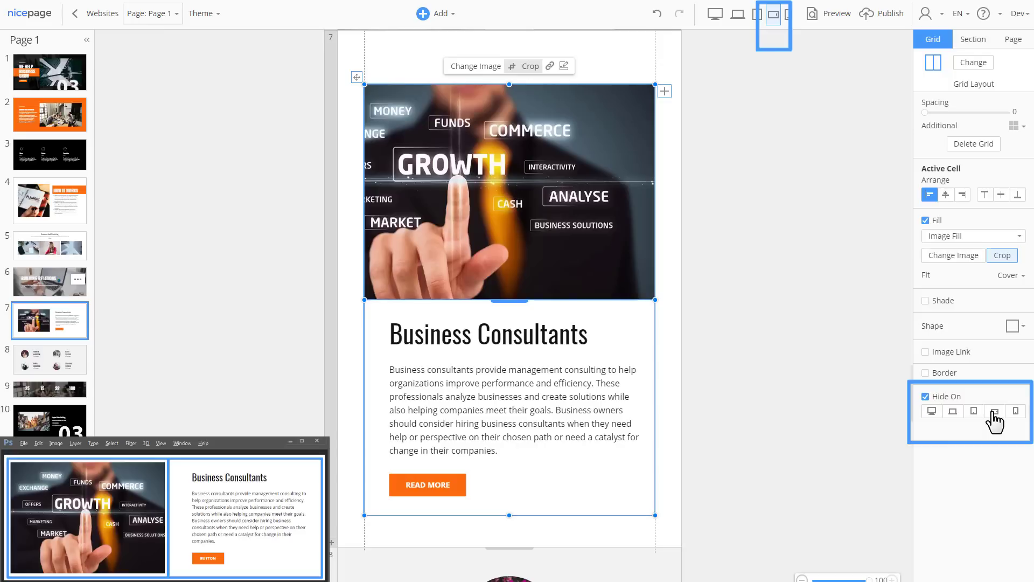
pyautogui.click(847, 321)
pyautogui.moveTo(614, 261); pyautogui.dragTo(584, 216)
pyautogui.click(753, 239)
pyautogui.click(714, 13)
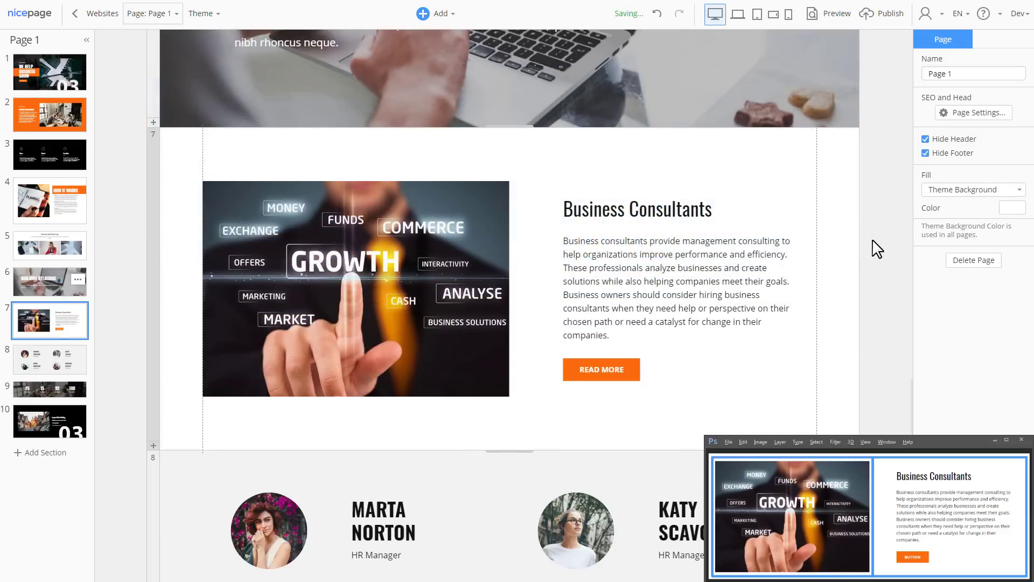
# Step: Add a blank section below the consultants section and make it taller
pyautogui.click(154, 446)
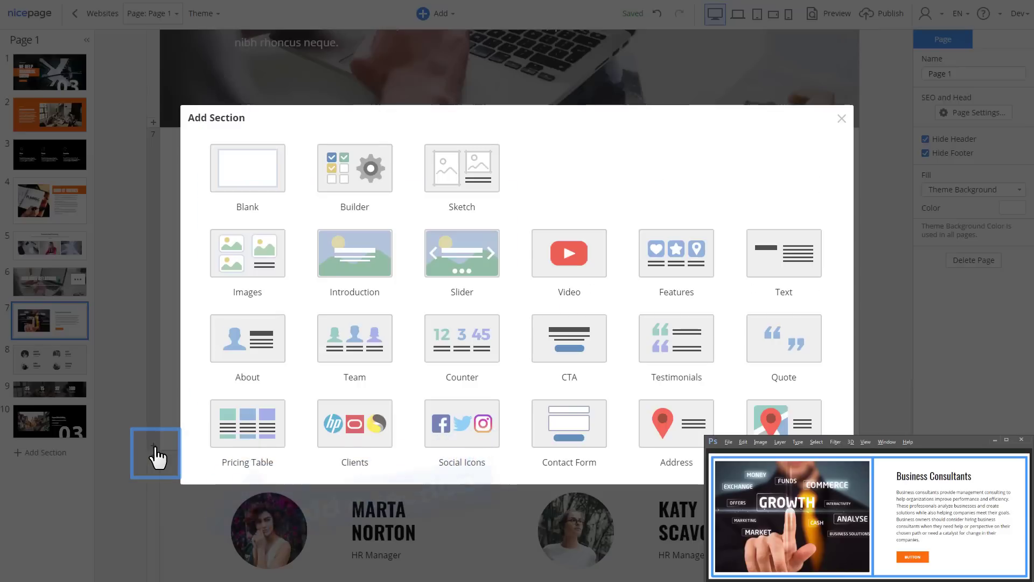
pyautogui.click(237, 172)
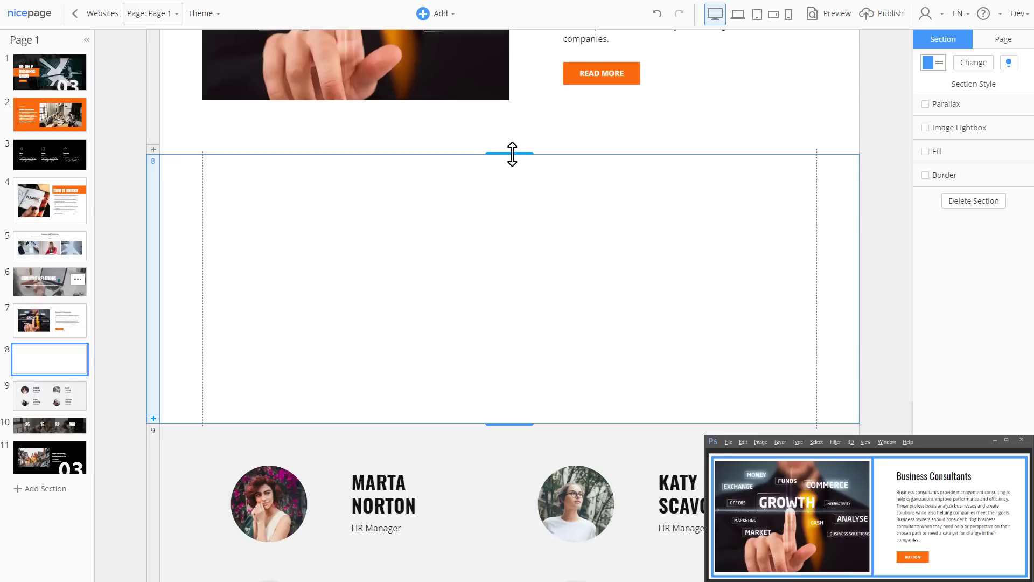
pyautogui.moveTo(512, 154); pyautogui.dragTo(512, 100)
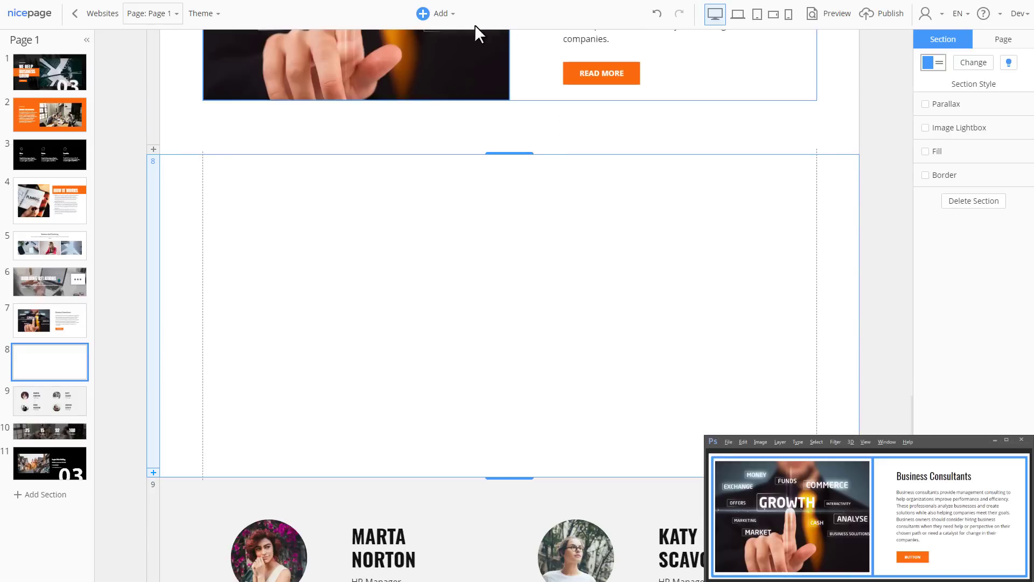
# Step: Insert the GROWTH picture and narrow it to about half the page width
pyautogui.click(449, 19)
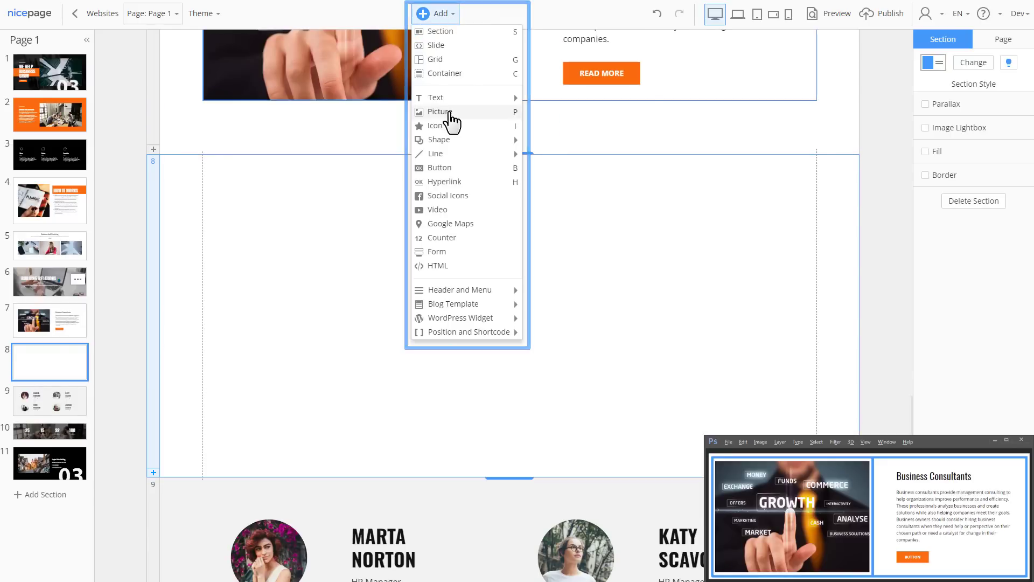
pyautogui.click(449, 113)
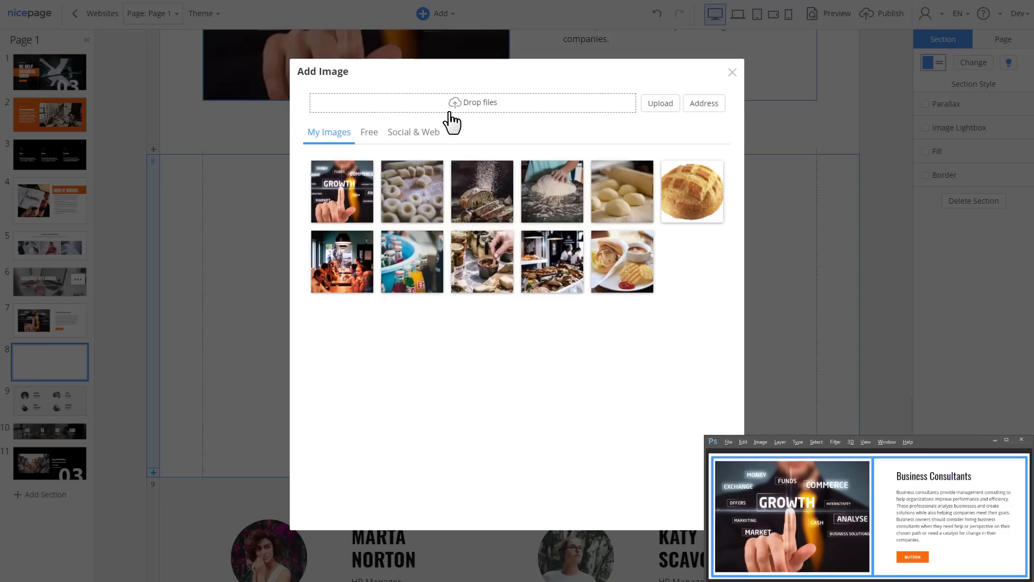
pyautogui.click(356, 189)
pyautogui.scroll(2, 380, 377)
pyautogui.moveTo(452, 307); pyautogui.dragTo(447, 317)
pyautogui.moveTo(693, 429); pyautogui.dragTo(510, 424)
pyautogui.click(619, 448)
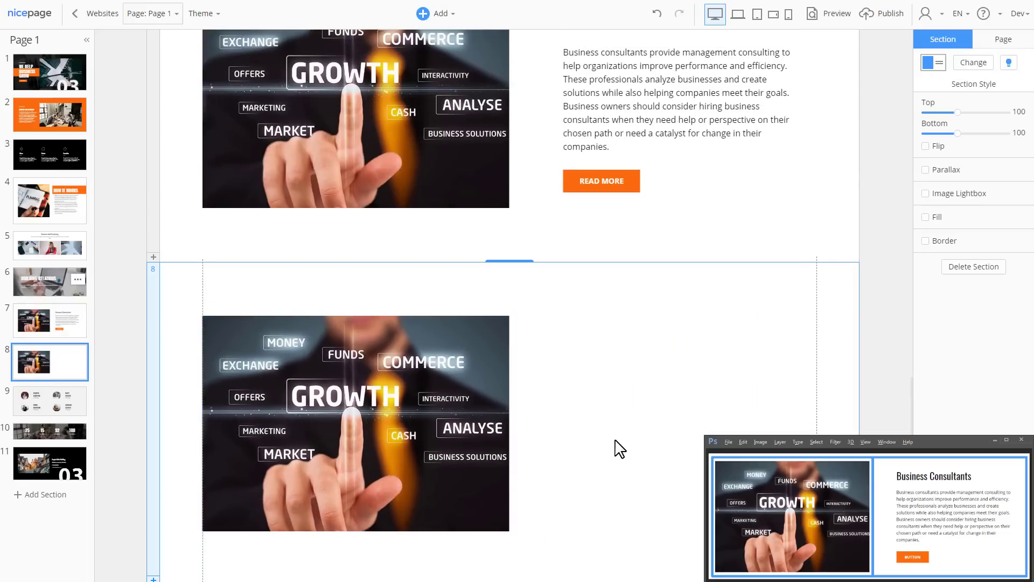
# Step: Add a Heading 2 beside the GROWTH image and type 'Business Cons…' as its text
pyautogui.click(439, 13)
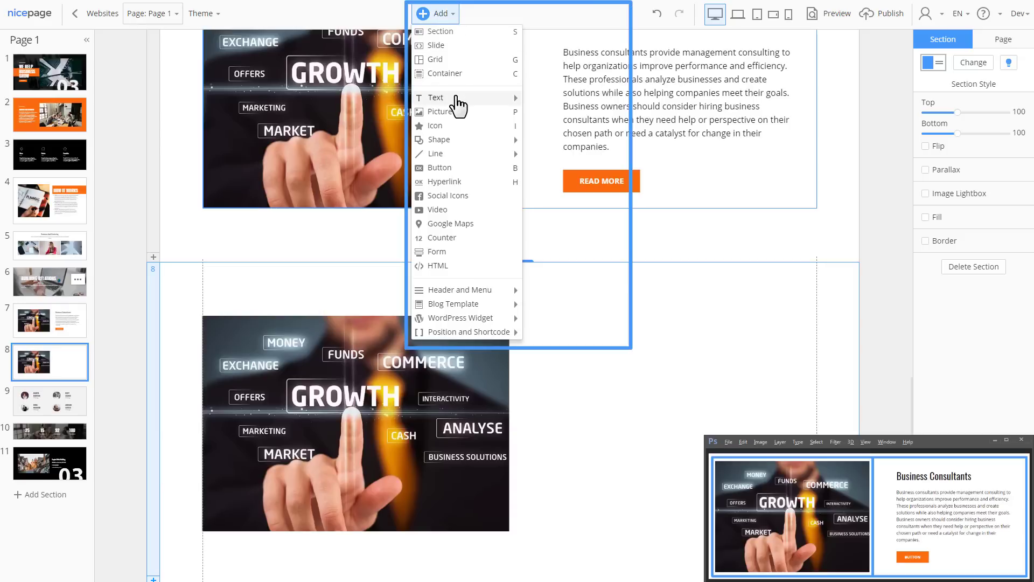
pyautogui.moveTo(457, 98)
pyautogui.click(556, 165)
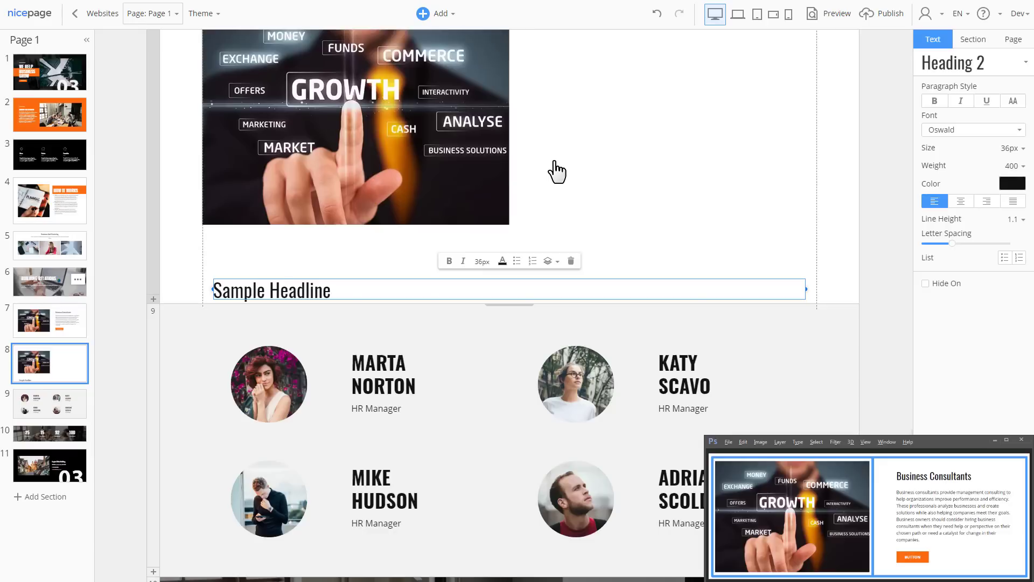
pyautogui.moveTo(377, 288); pyautogui.dragTo(275, 188)
pyautogui.moveTo(572, 185); pyautogui.dragTo(797, 181)
pyautogui.moveTo(624, 183); pyautogui.dragTo(554, 180)
pyautogui.doubleClick(599, 187)
pyautogui.write('Business Consultants')
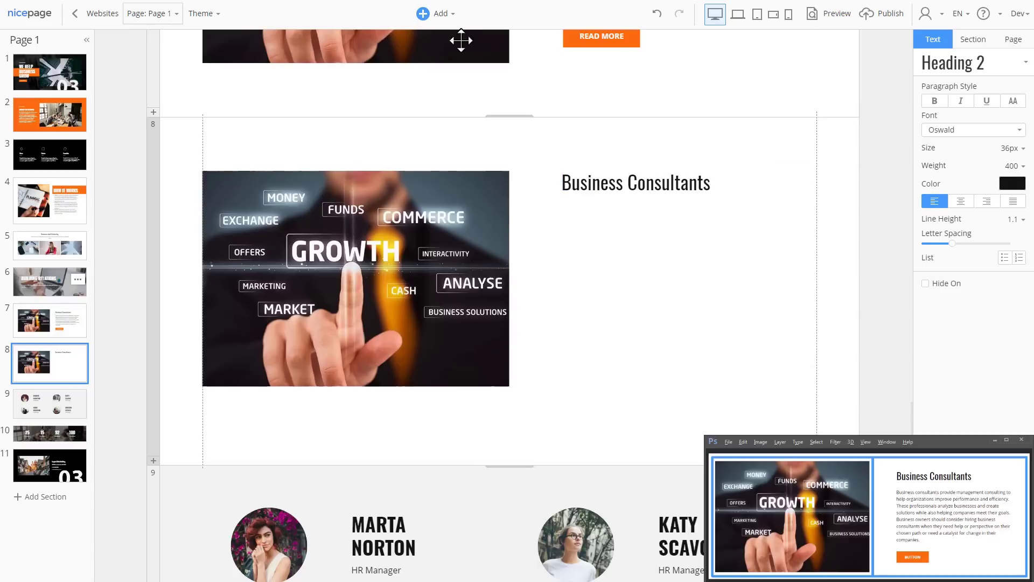
# Step: Add a text block below the heading and paste in the consultants paragraph
pyautogui.click(451, 14)
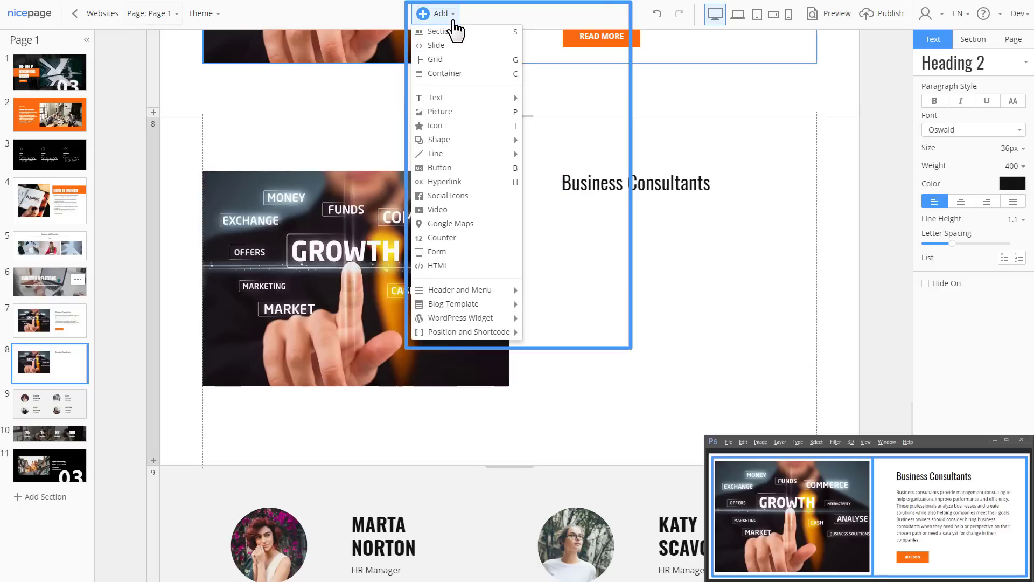
pyautogui.moveTo(454, 99)
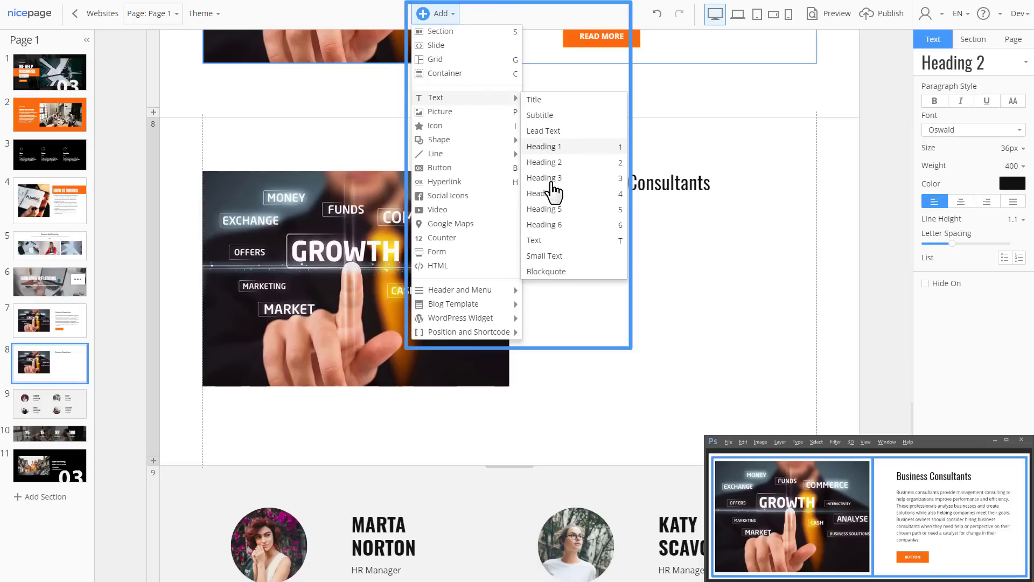
pyautogui.click(545, 241)
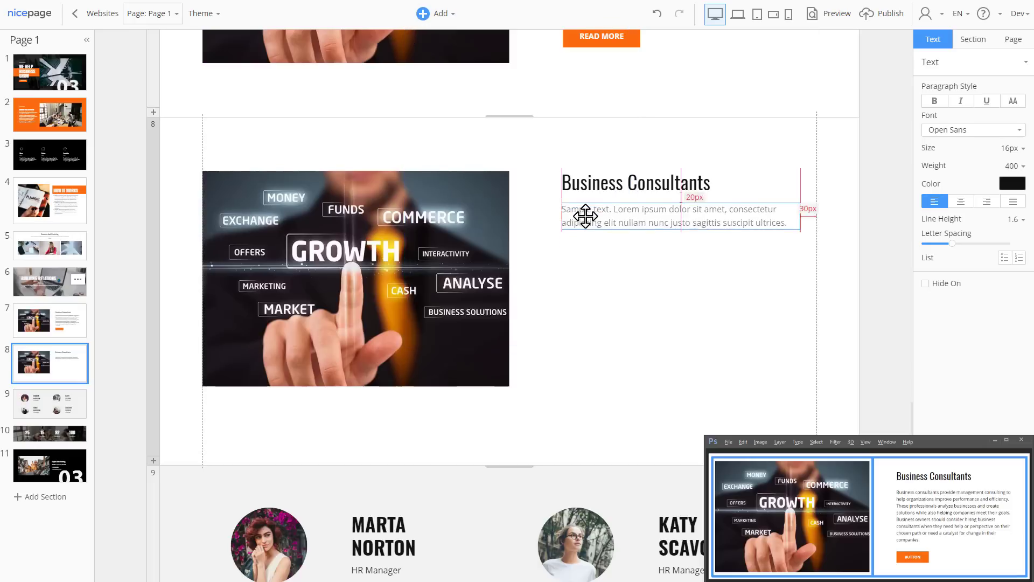
pyautogui.tripleClick(586, 222)
pyautogui.write('Business consultants provide management consulting to help organizations improve performance and efficiency. These professionals analyze businesses and create solutions while also helping companies meet their goals. Business owners should consider hiring business consultants when they need help or perspective on their chosen path or need a catalyst for change in their companies.')
# Step: Insert a READ MORE button and place it just under the paragraph
pyautogui.click(439, 14)
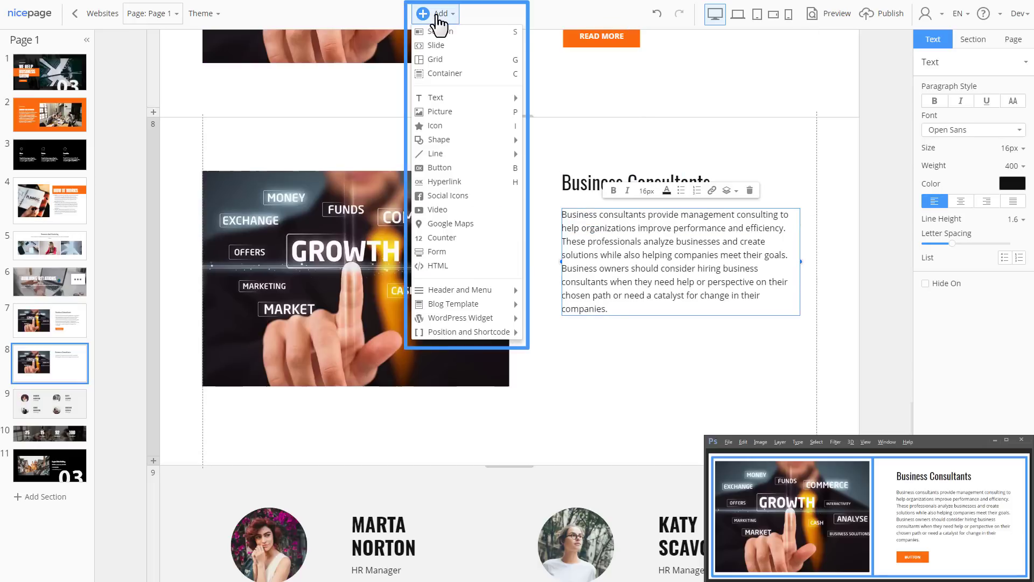
pyautogui.click(439, 168)
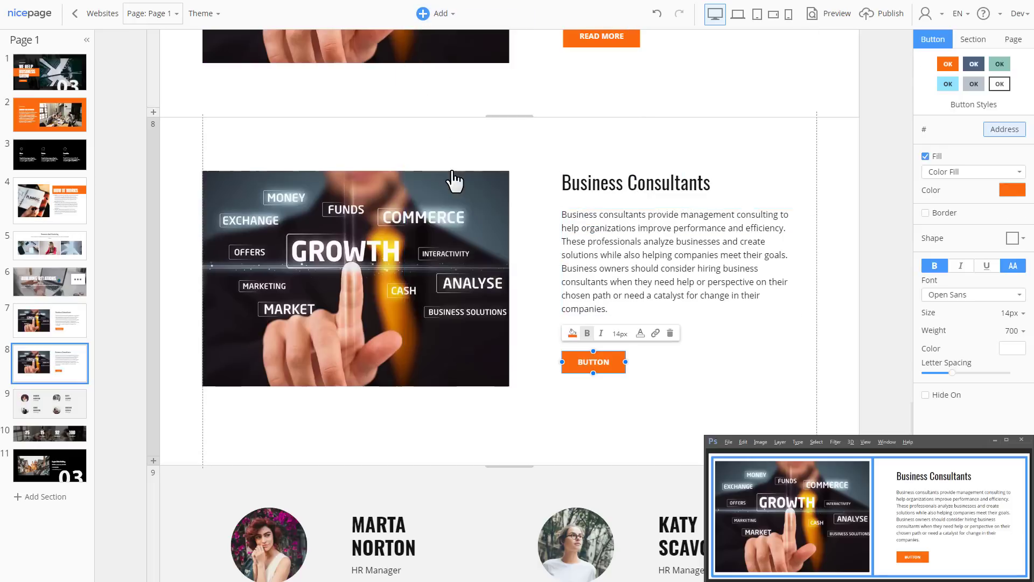
pyautogui.moveTo(593, 360)
pyautogui.mouseDown()
pyautogui.moveTo(581, 353)
pyautogui.moveTo(590, 345)
pyautogui.moveTo(566, 339)
pyautogui.moveTo(578, 344)
pyautogui.mouseUp()
# Step: At laptop width, align the READ MORE button with the text, then review the tablet and landscape-tablet layouts
pyautogui.click(738, 16)
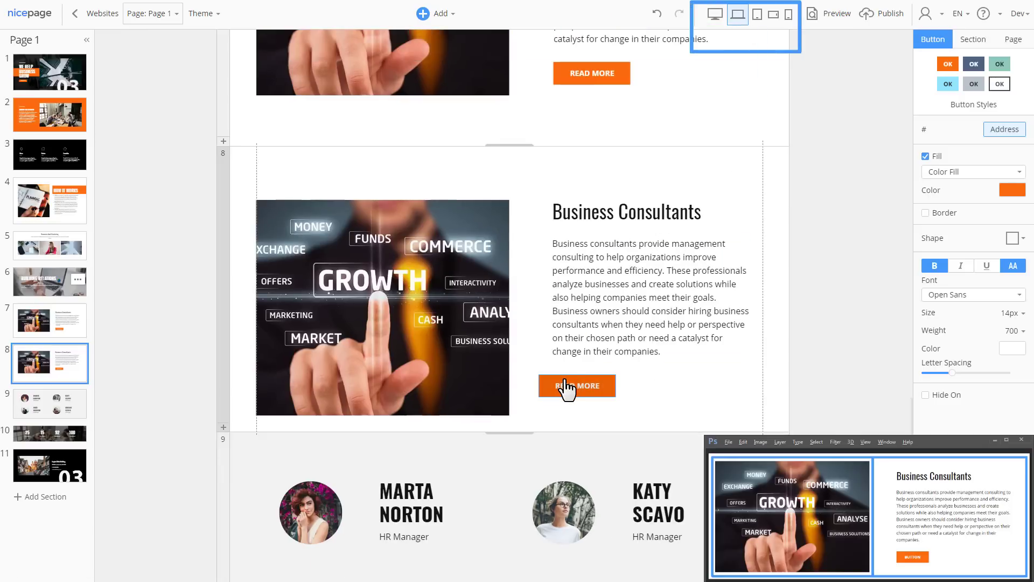
pyautogui.moveTo(573, 376); pyautogui.dragTo(573, 408)
pyautogui.click(756, 13)
pyautogui.click(670, 431)
pyautogui.click(773, 15)
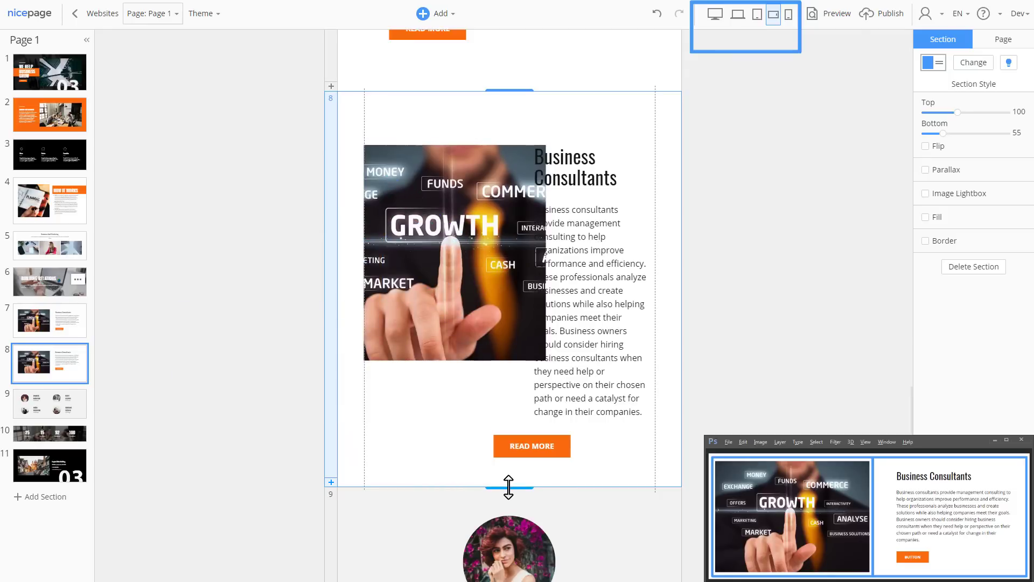
# Step: Reposition the READ MORE button below the paragraph, move the heading above it, and adjust the top spacing
pyautogui.moveTo(526, 441); pyautogui.dragTo(414, 458)
pyautogui.moveTo(590, 204); pyautogui.dragTo(438, 377)
pyautogui.moveTo(564, 59); pyautogui.dragTo(487, 307)
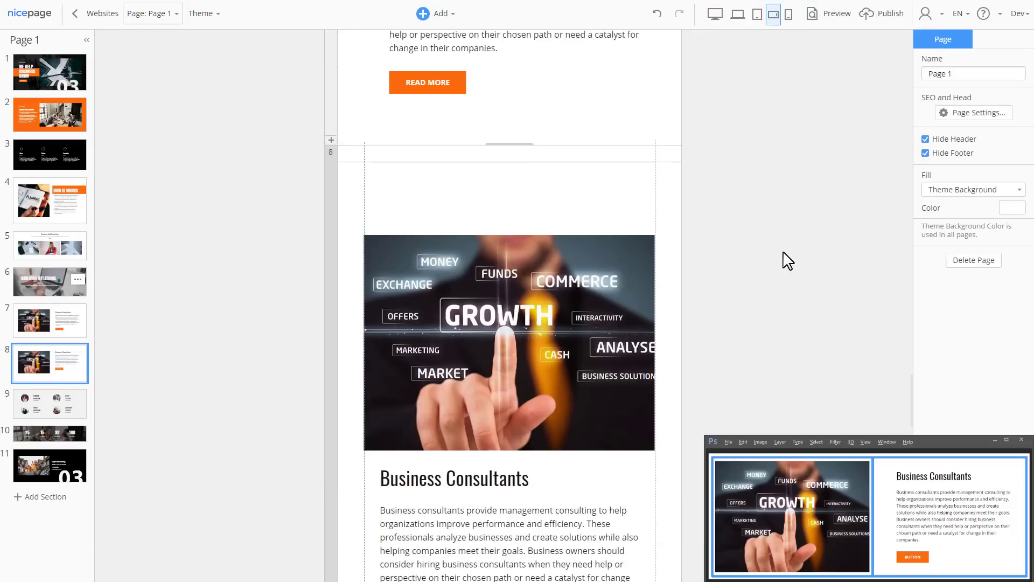
pyautogui.moveTo(509, 146); pyautogui.dragTo(519, 188)
# Step: At phone width, stack the image above the heading and paragraph
pyautogui.click(789, 15)
pyautogui.moveTo(493, 231); pyautogui.dragTo(488, 388)
pyautogui.moveTo(575, 253); pyautogui.dragTo(473, 277)
pyautogui.click(569, 429)
pyautogui.moveTo(569, 429); pyautogui.dragTo(515, 345)
# Step: At landscape phone width, turn the image's Hide On landscape phone on, then back off
pyautogui.click(774, 14)
pyautogui.click(557, 167)
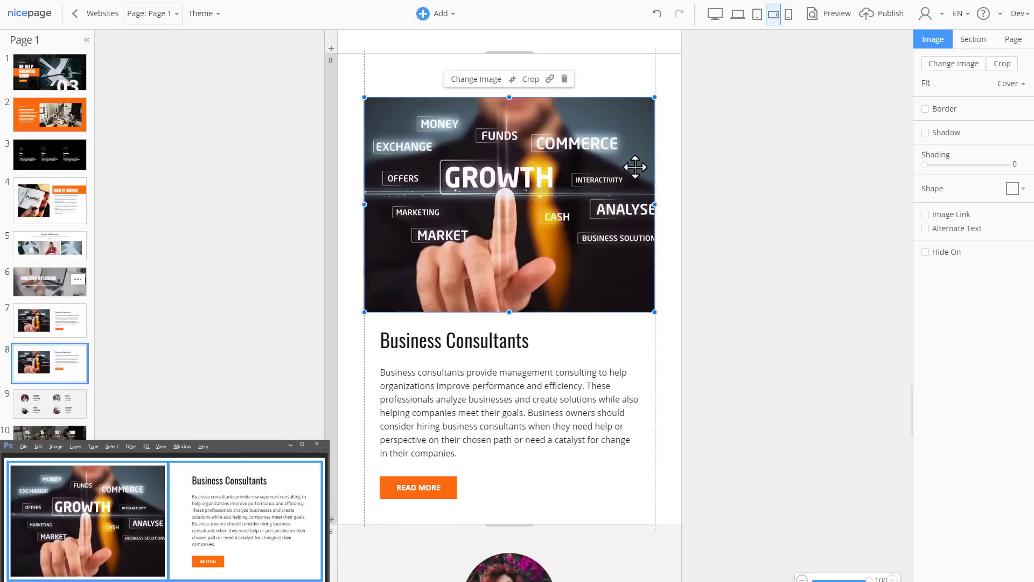
pyautogui.click(925, 252)
pyautogui.click(994, 267)
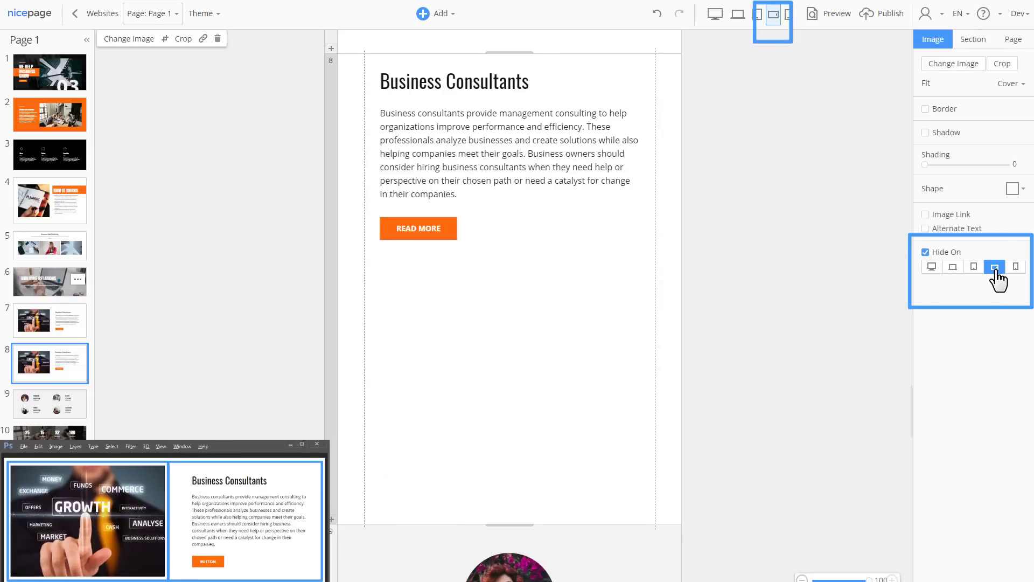
pyautogui.click(995, 272)
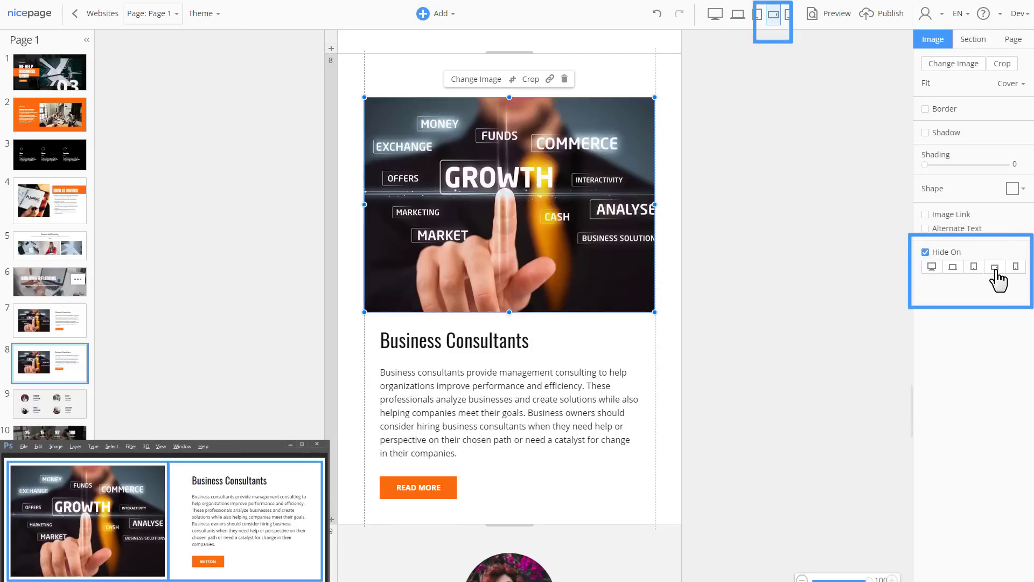
pyautogui.click(762, 266)
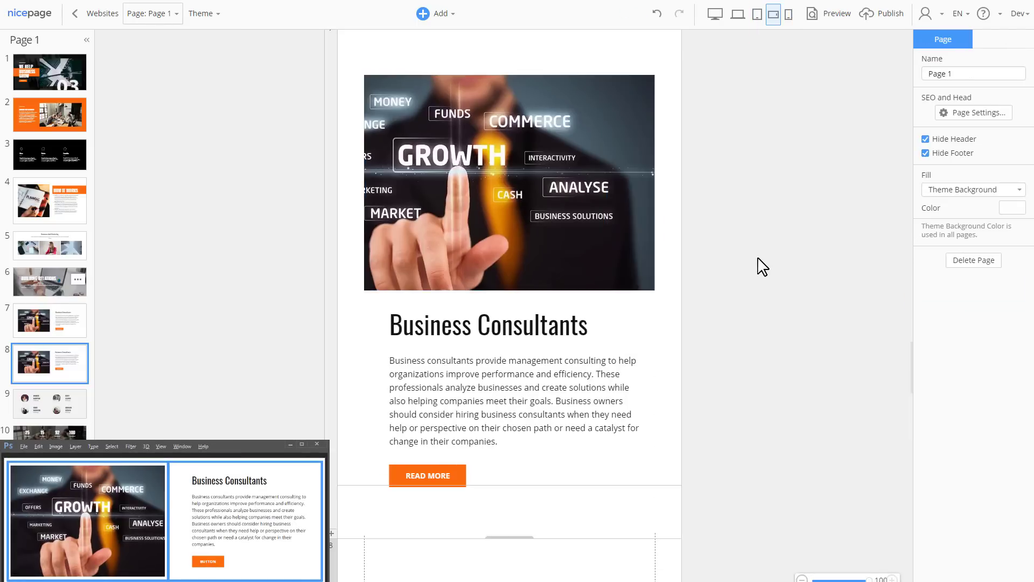
# Step: In desktop view, delete section 8 through its thumbnail's options menu
pyautogui.click(713, 14)
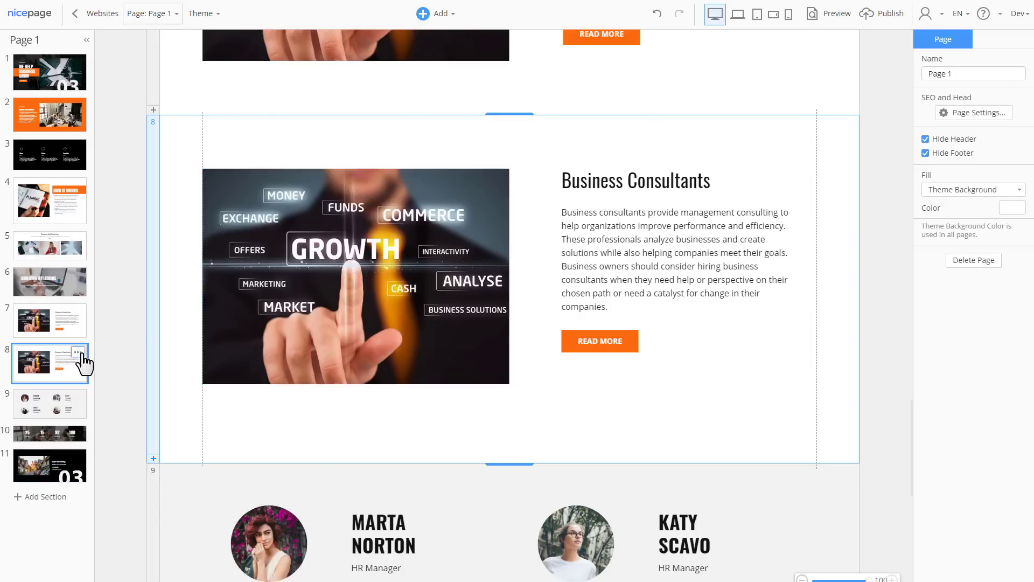
pyautogui.click(78, 353)
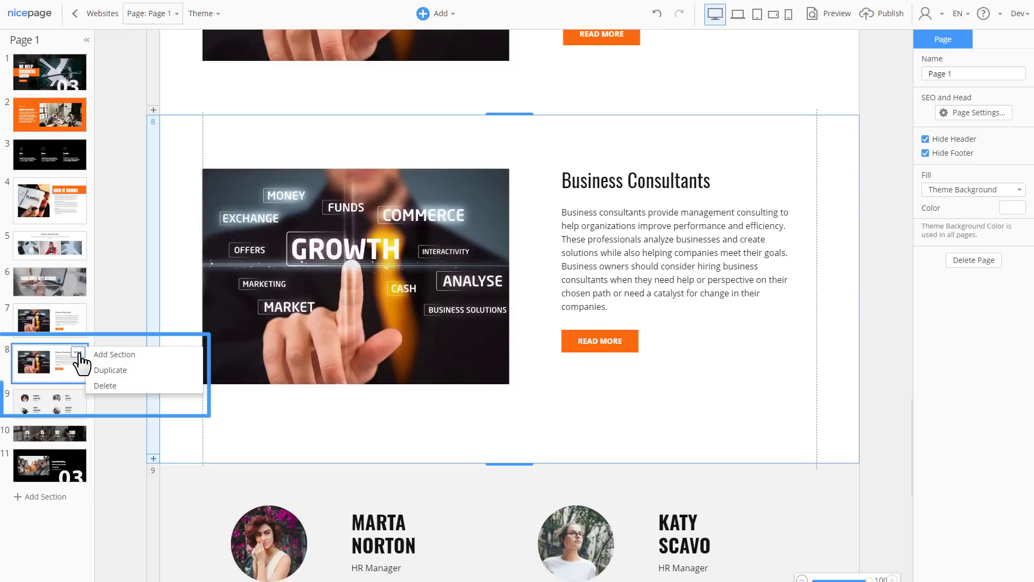
pyautogui.click(130, 392)
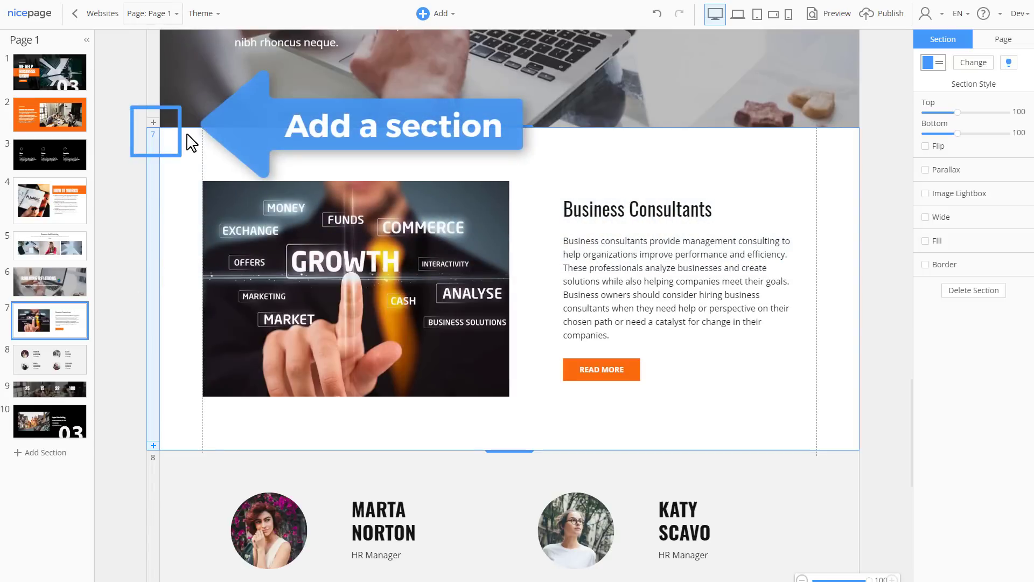
# Step: Insert the Business > Overlapping images layout with Uprising standards above Business Consultants
pyautogui.click(154, 124)
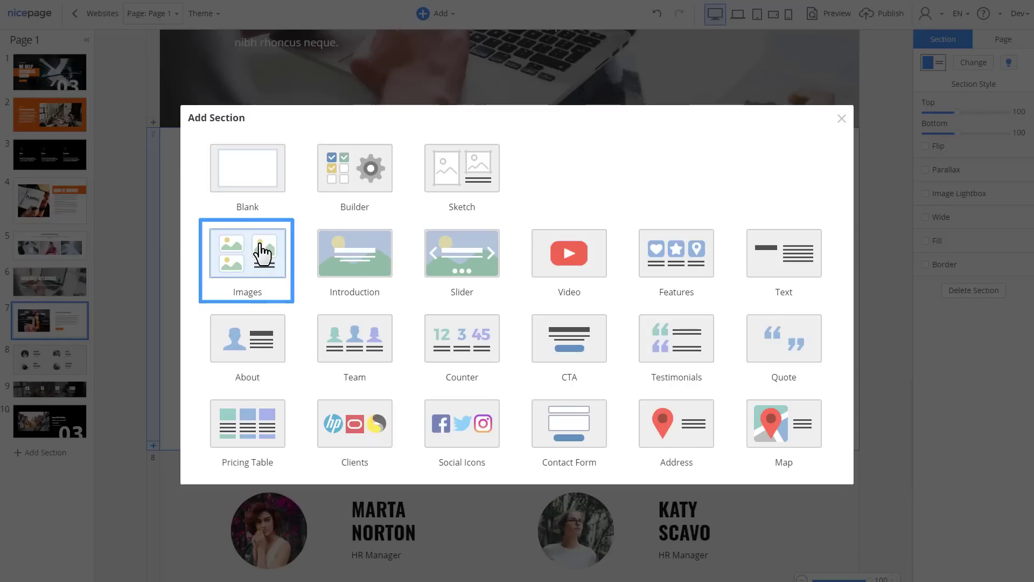
pyautogui.click(263, 253)
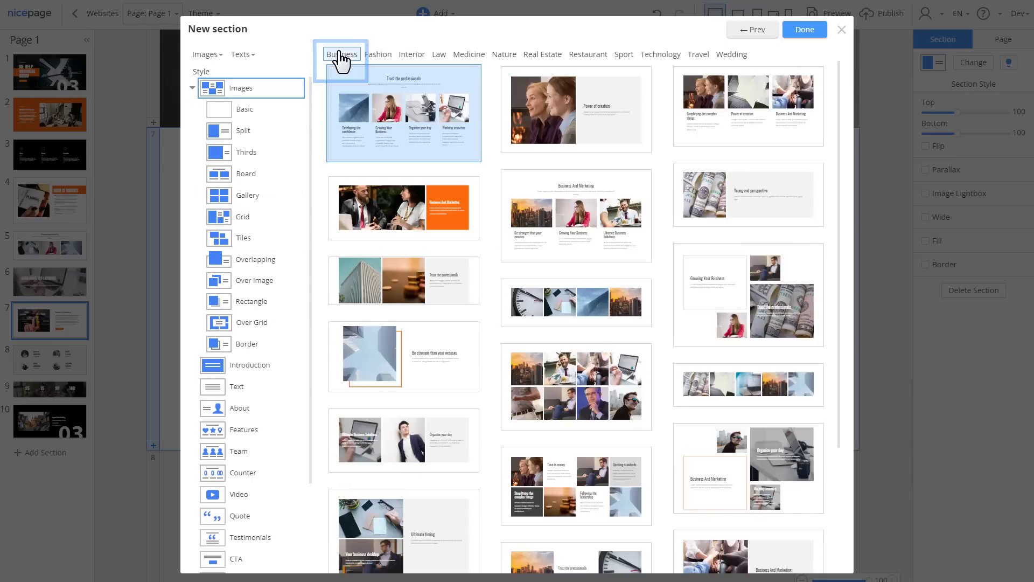
pyautogui.click(275, 262)
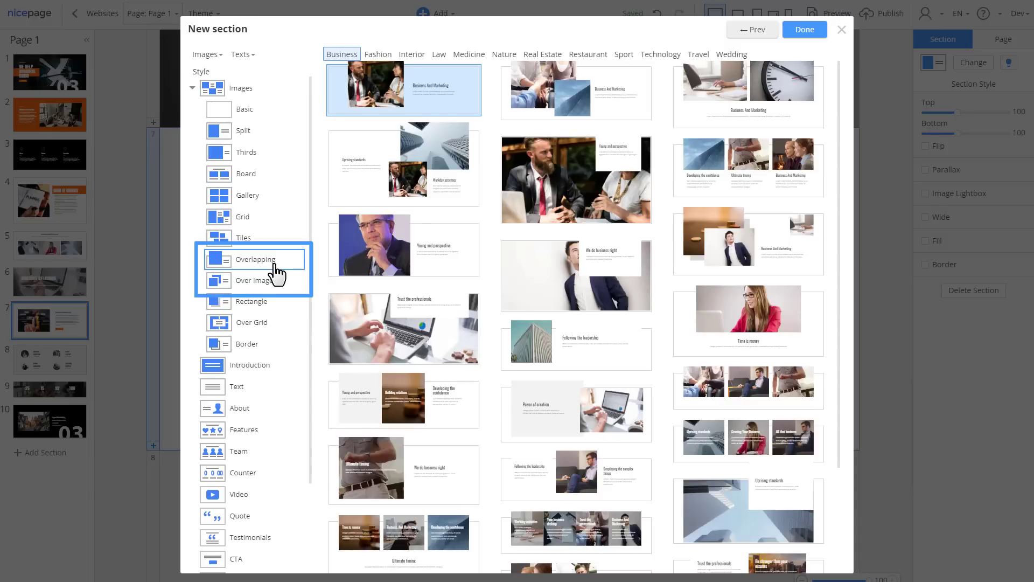
pyautogui.click(351, 197)
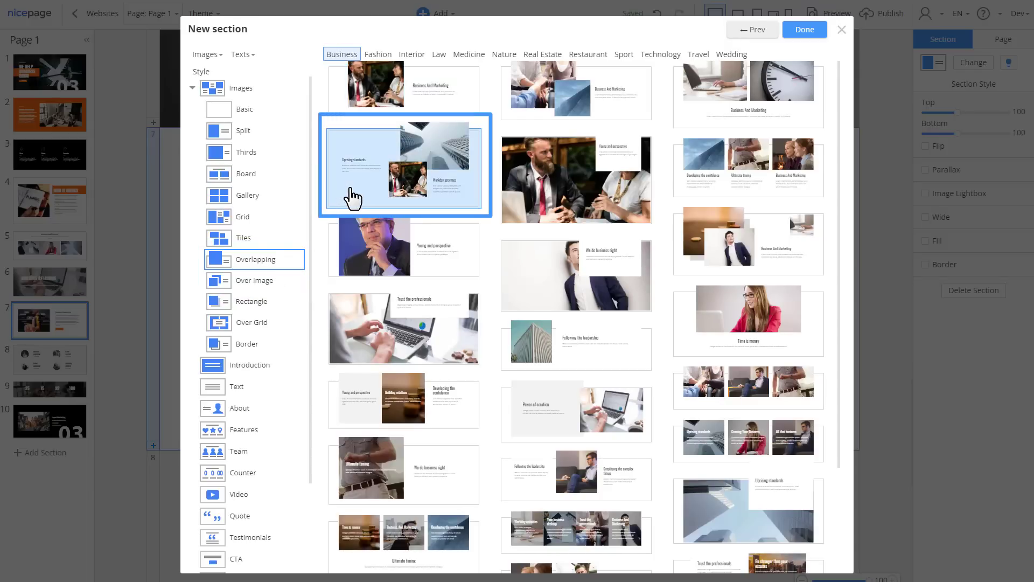
pyautogui.click(806, 30)
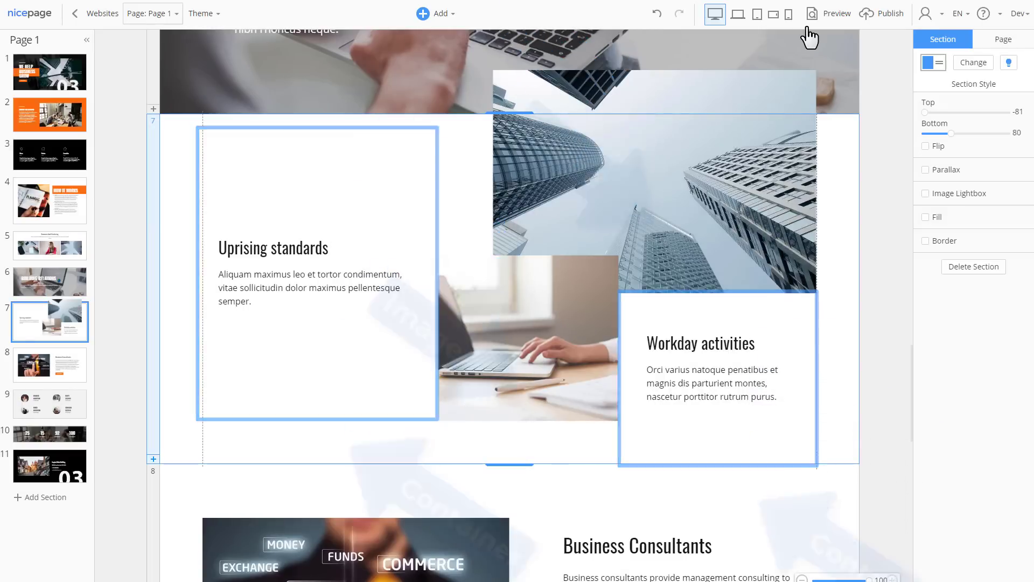
pyautogui.click(739, 21)
pyautogui.click(757, 17)
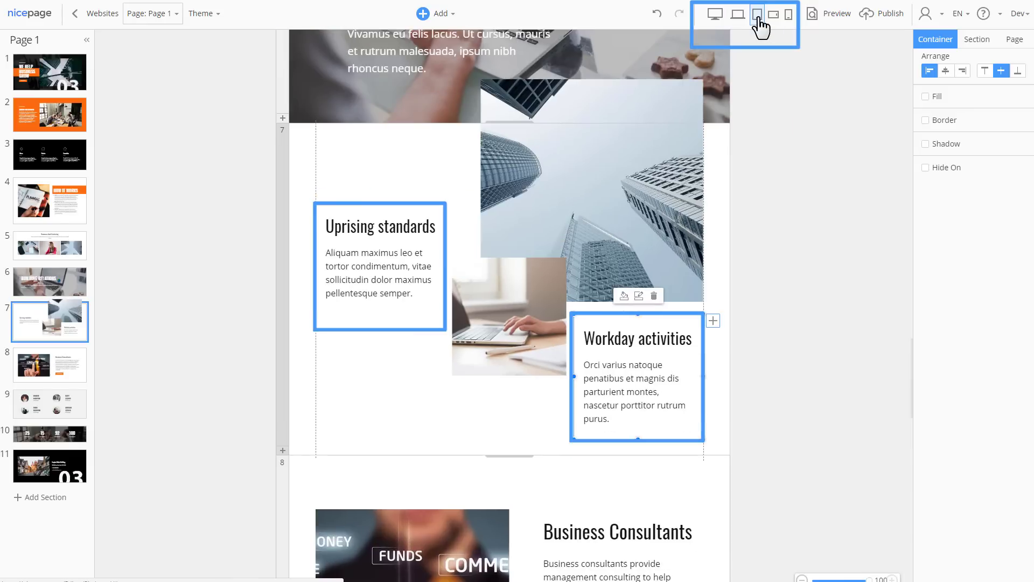
pyautogui.click(775, 16)
pyautogui.click(788, 15)
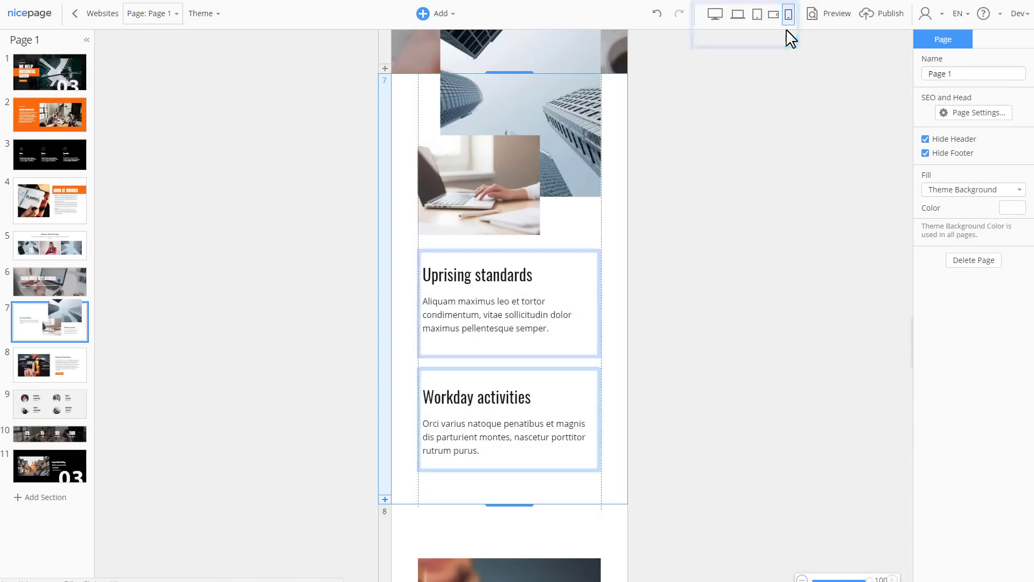
pyautogui.click(715, 14)
# Step: Preview the page and scroll down to the counters strip and contact section
pyautogui.click(835, 19)
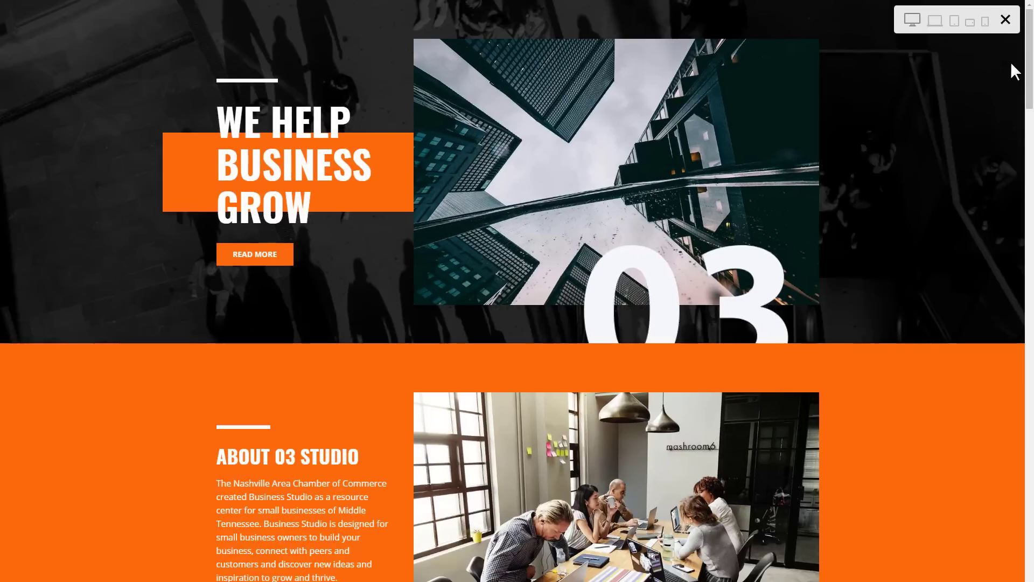
pyautogui.scroll(-3, 1030, 67)
pyautogui.scroll(-20, 1029, 67)
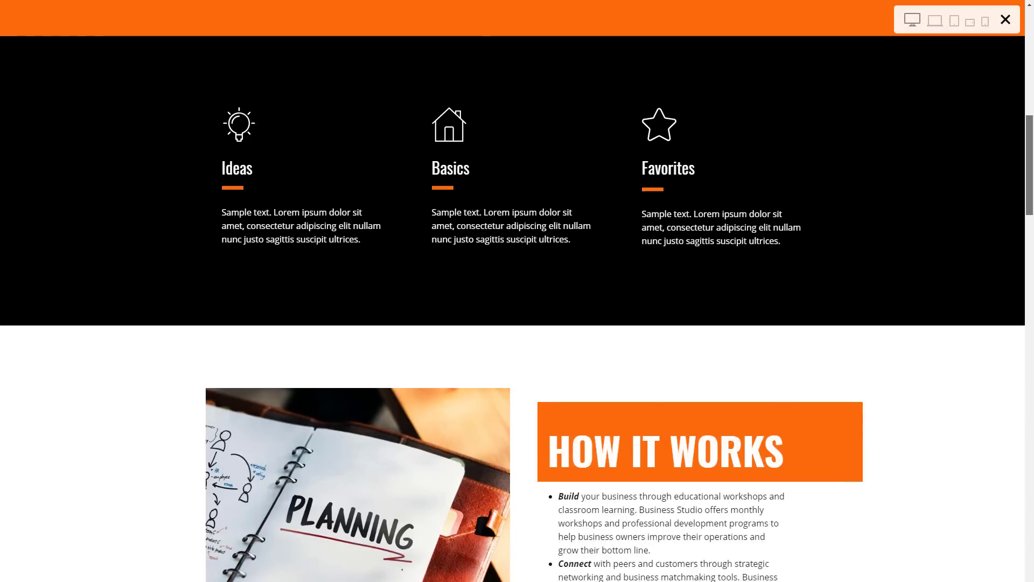
pyautogui.scroll(-10, 517, 291)
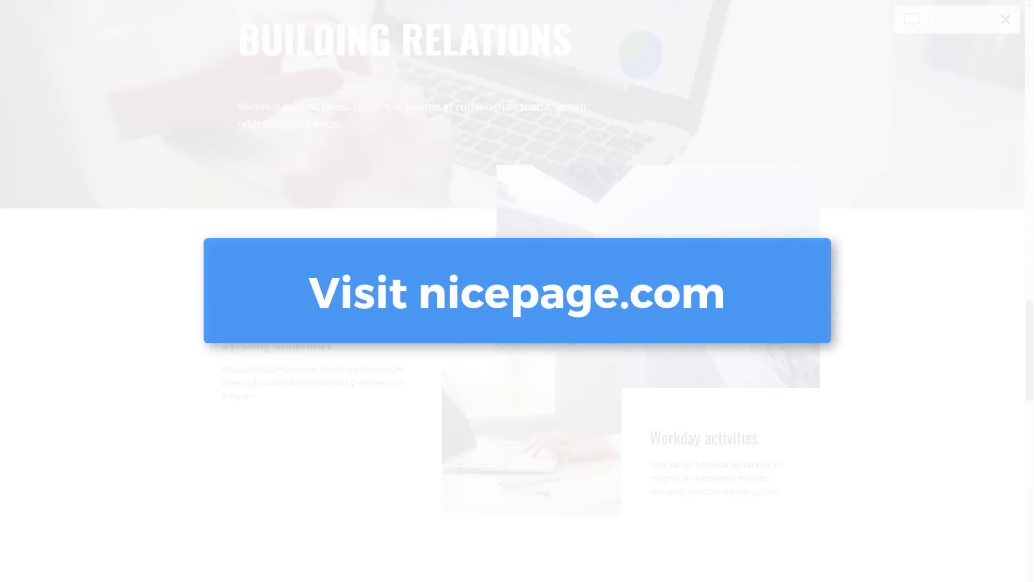
pyautogui.scroll(-15, 517, 291)
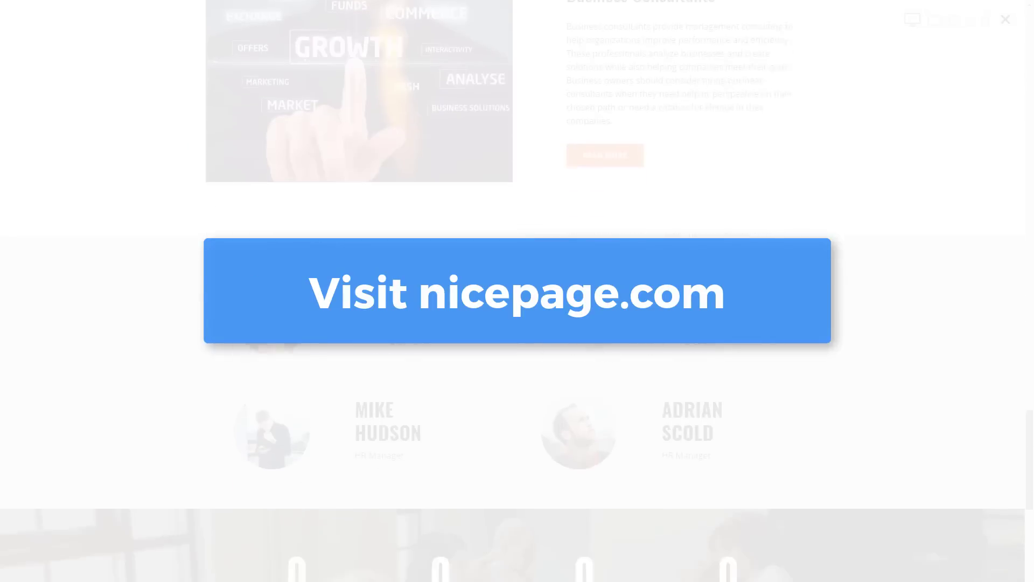
pyautogui.scroll(-3, 517, 291)
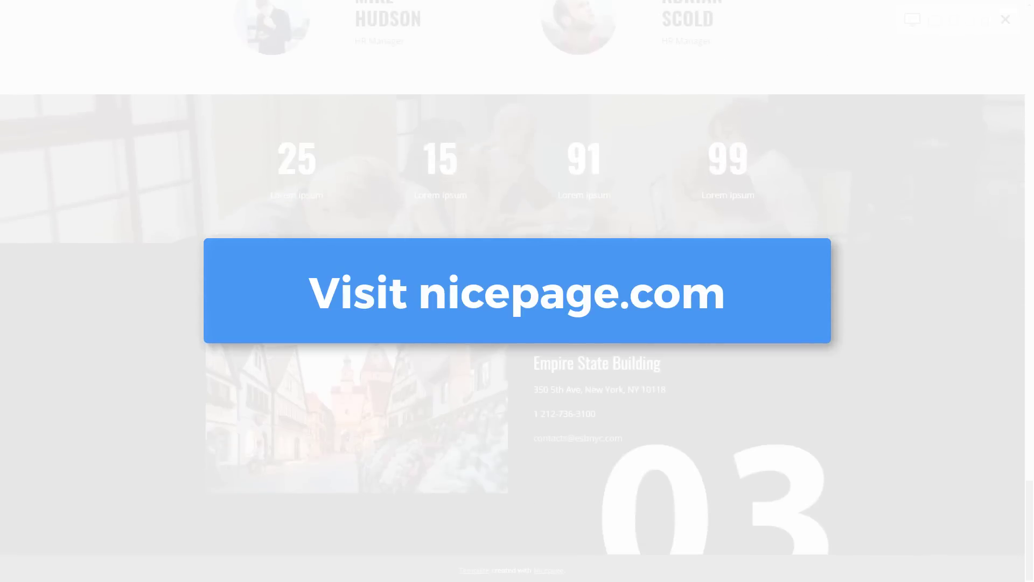